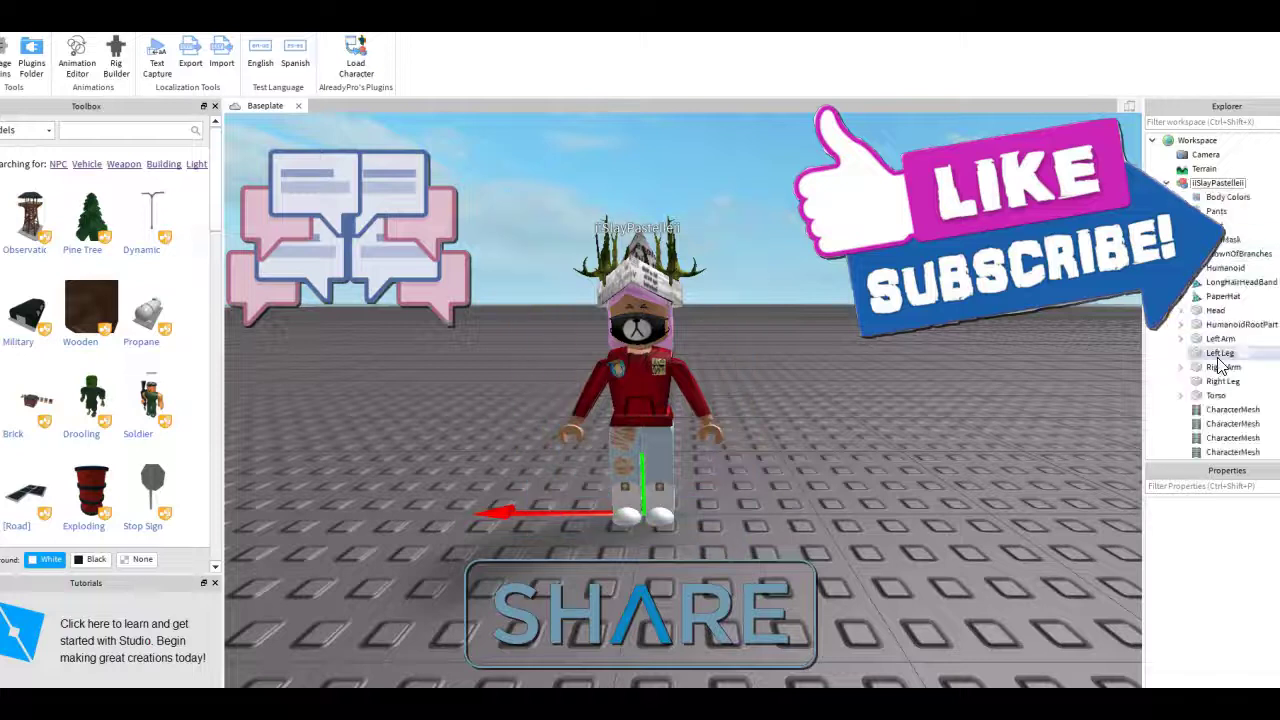
# Raise the avatar's left arm and rotate both legs into a mid-step pose
pyautogui.hotkey('ctrl', '2')
pyautogui.moveTo(730, 250); pyautogui.dragTo(690, 292)
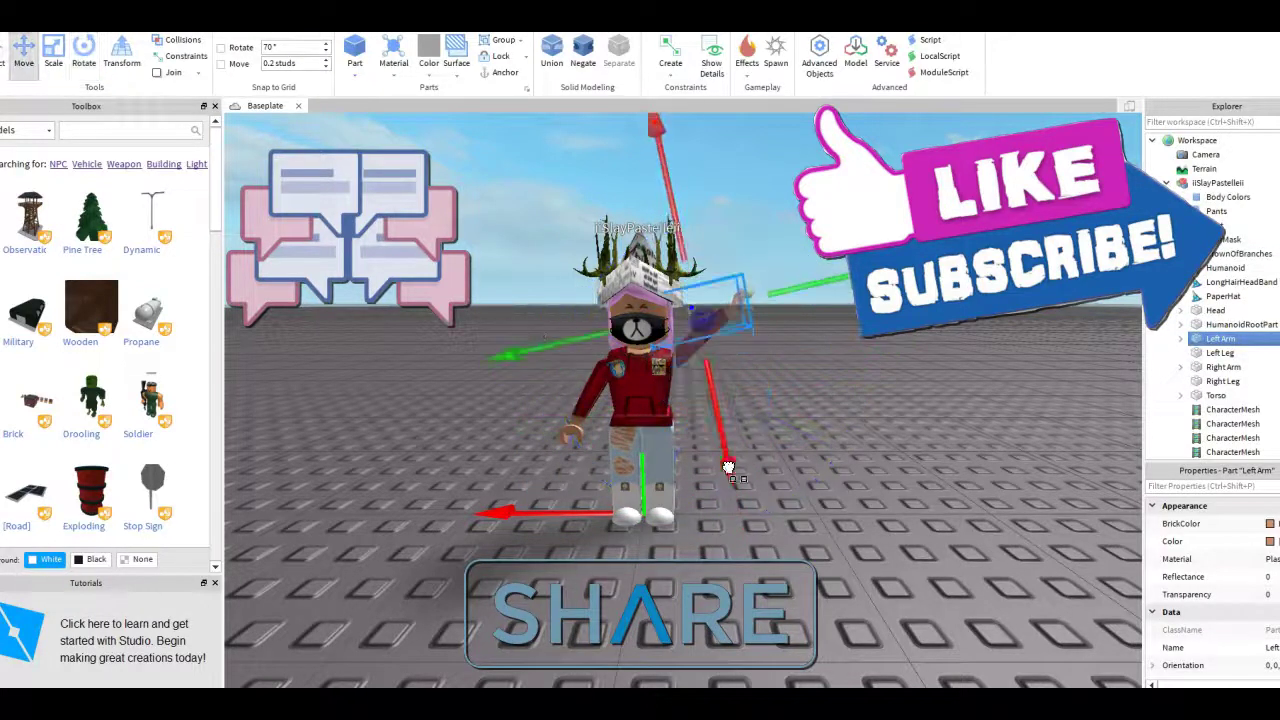
pyautogui.hotkey('ctrl', '2')
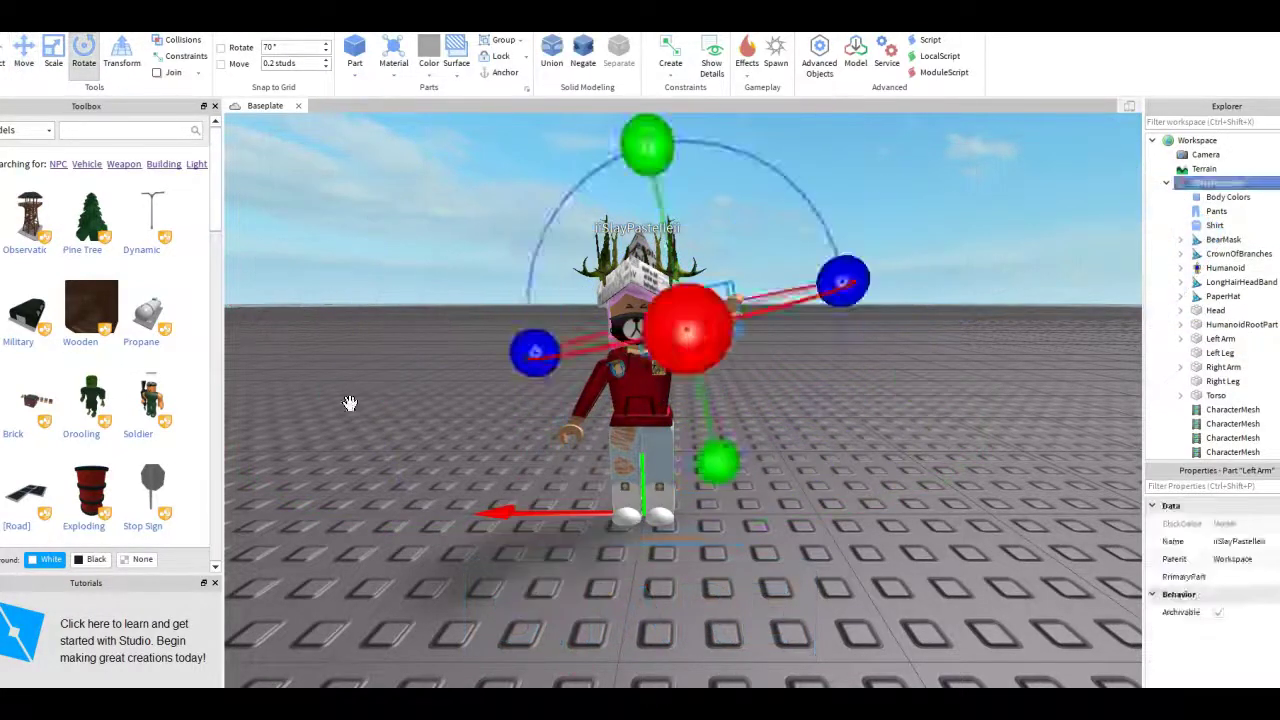
pyautogui.click(648, 470)
pyautogui.moveTo(645, 540); pyautogui.dragTo(612, 566, button='right')
pyautogui.hotkey('ctrl', '2')
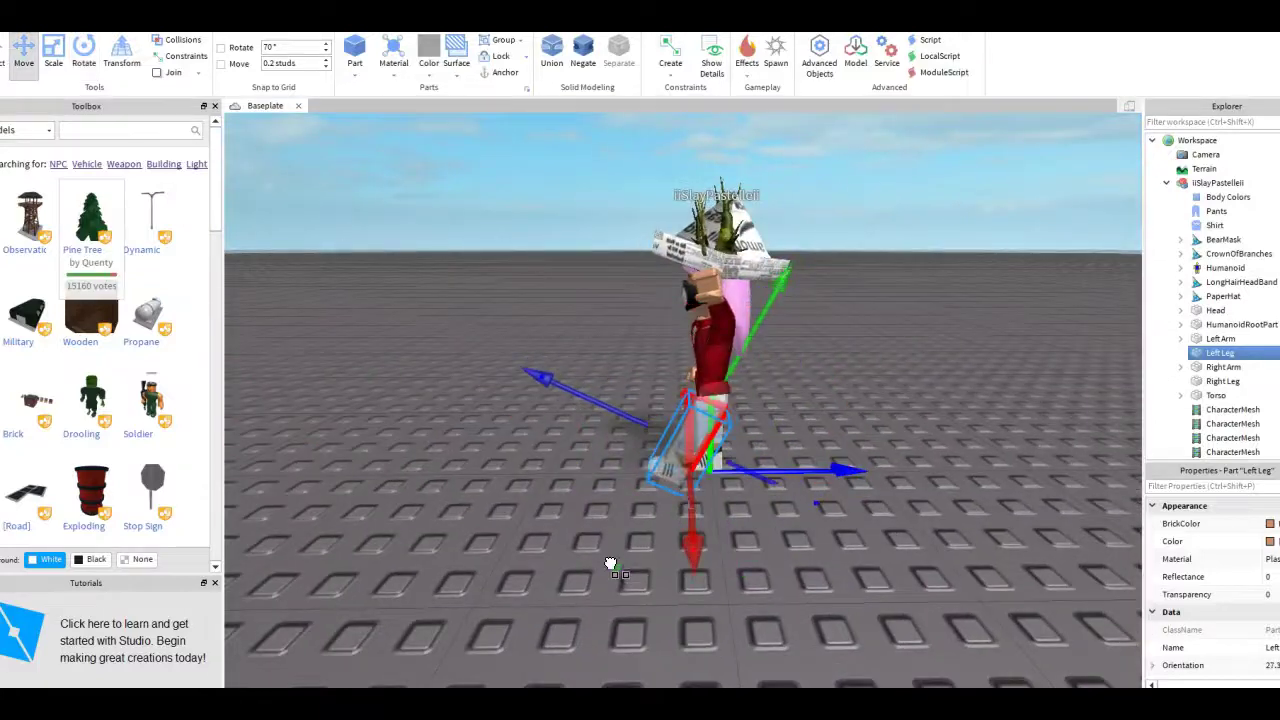
pyautogui.scroll(3, 548, 541)
pyautogui.hotkey('ctrl', '4')
pyautogui.click(630, 430)
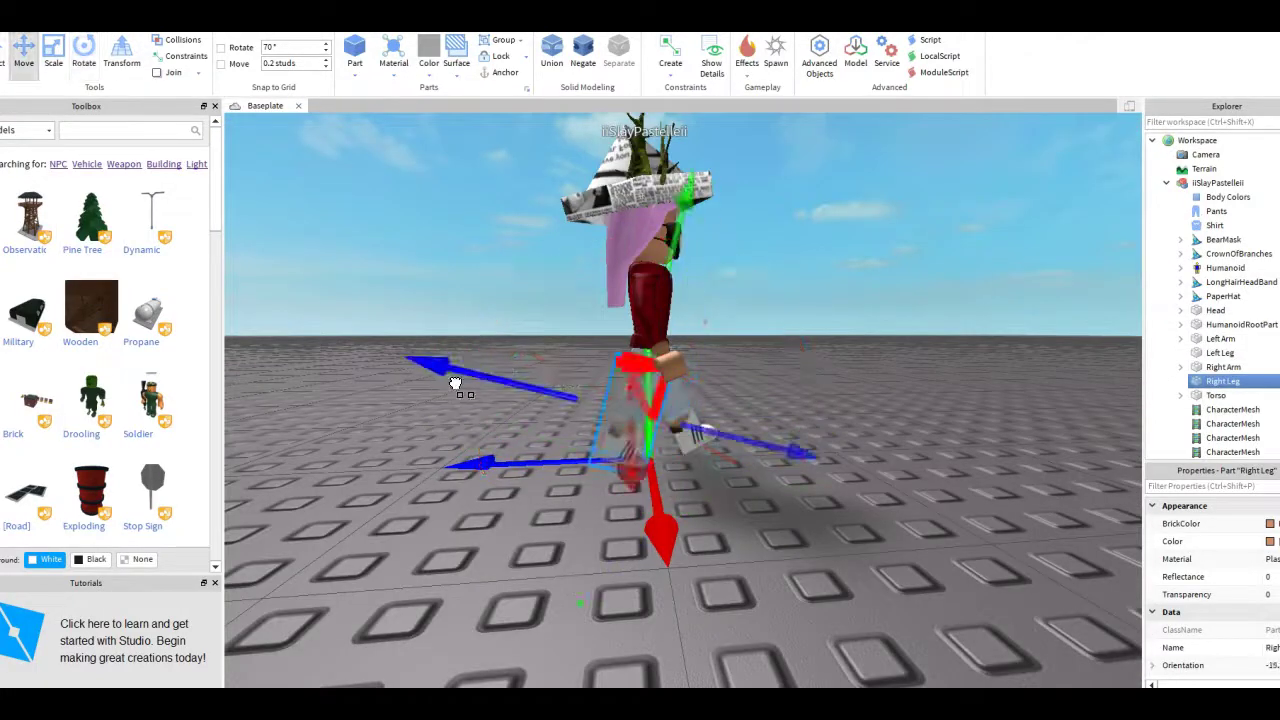
pyautogui.moveTo(700, 606); pyautogui.dragTo(866, 457, button='right')
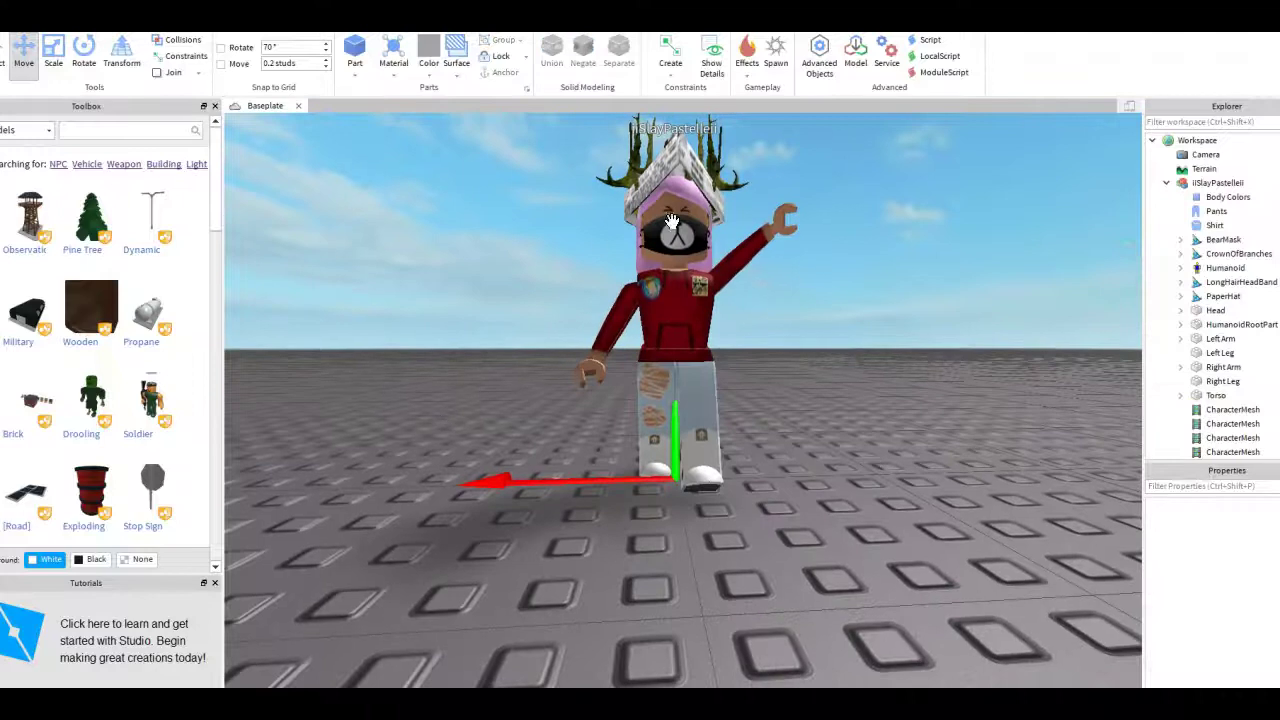
# Select the head with its accessories and tilt the head group
pyautogui.click(1220, 309)
pyautogui.keyDown('shift'); pyautogui.click(1230, 282); pyautogui.keyUp('shift')
pyautogui.keyDown('ctrl'); pyautogui.click(1232, 253); pyautogui.keyUp('ctrl')
pyautogui.hotkey('ctrl', '4')
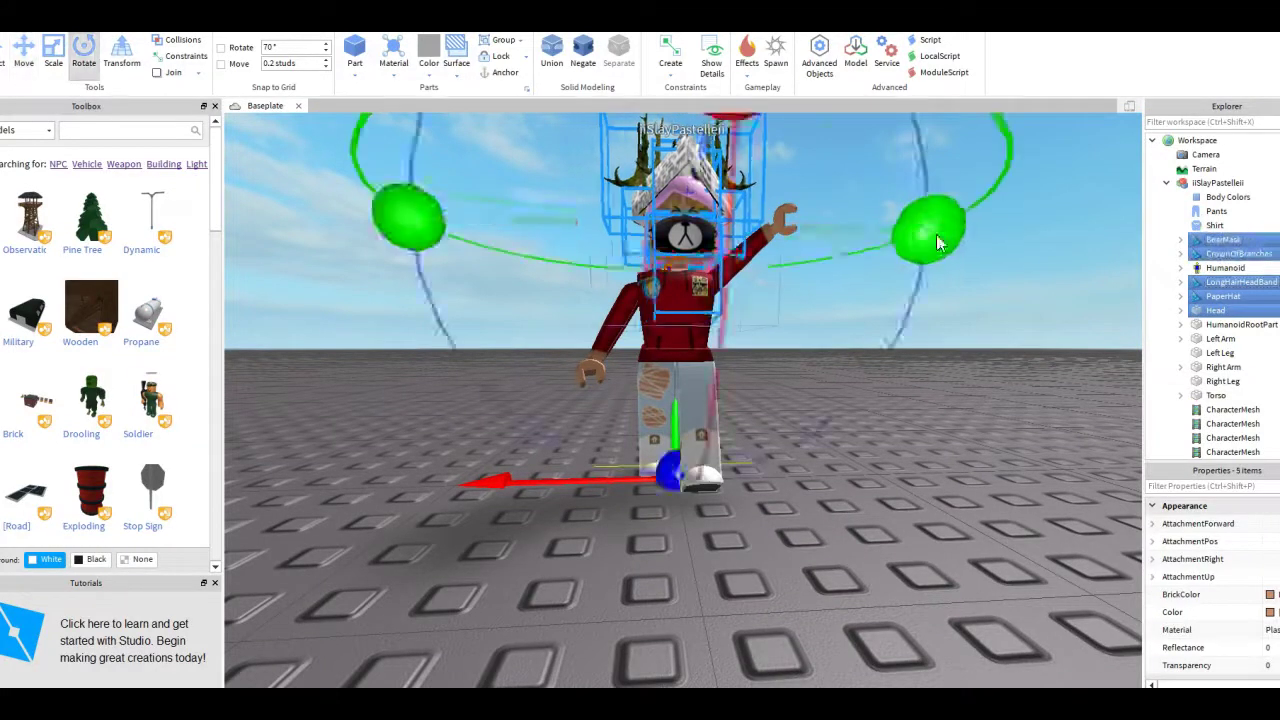
pyautogui.moveTo(814, 486); pyautogui.dragTo(742, 446, button='right')
pyautogui.press('f')
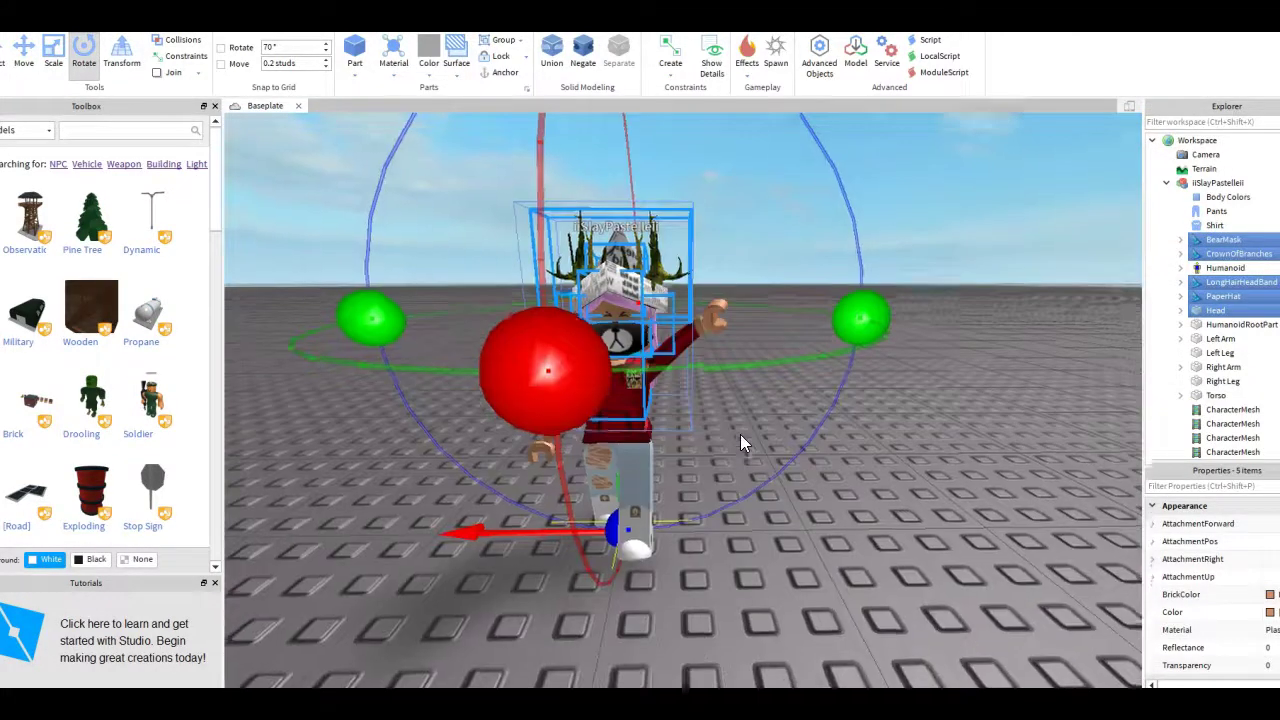
pyautogui.moveTo(614, 583); pyautogui.dragTo(750, 163, button='right')
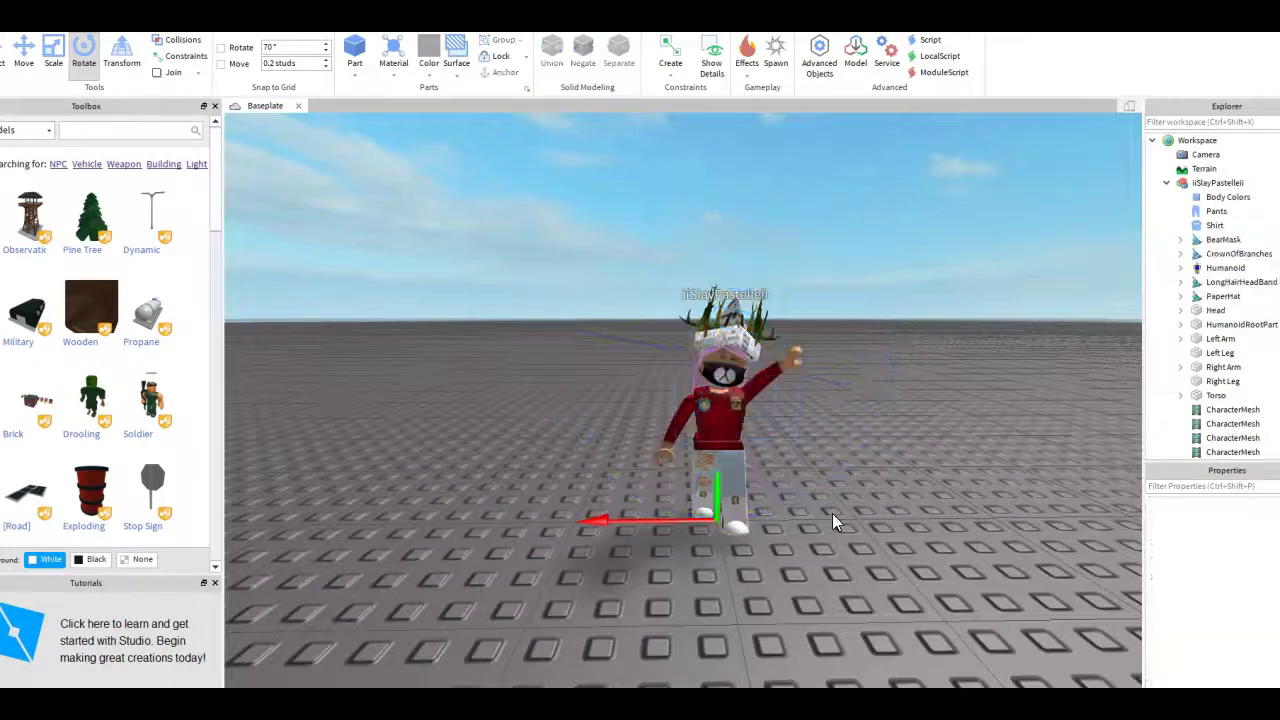
# Export the whole avatar model with Export Selection
pyautogui.rightClick(1217, 183)
pyautogui.press('Escape')
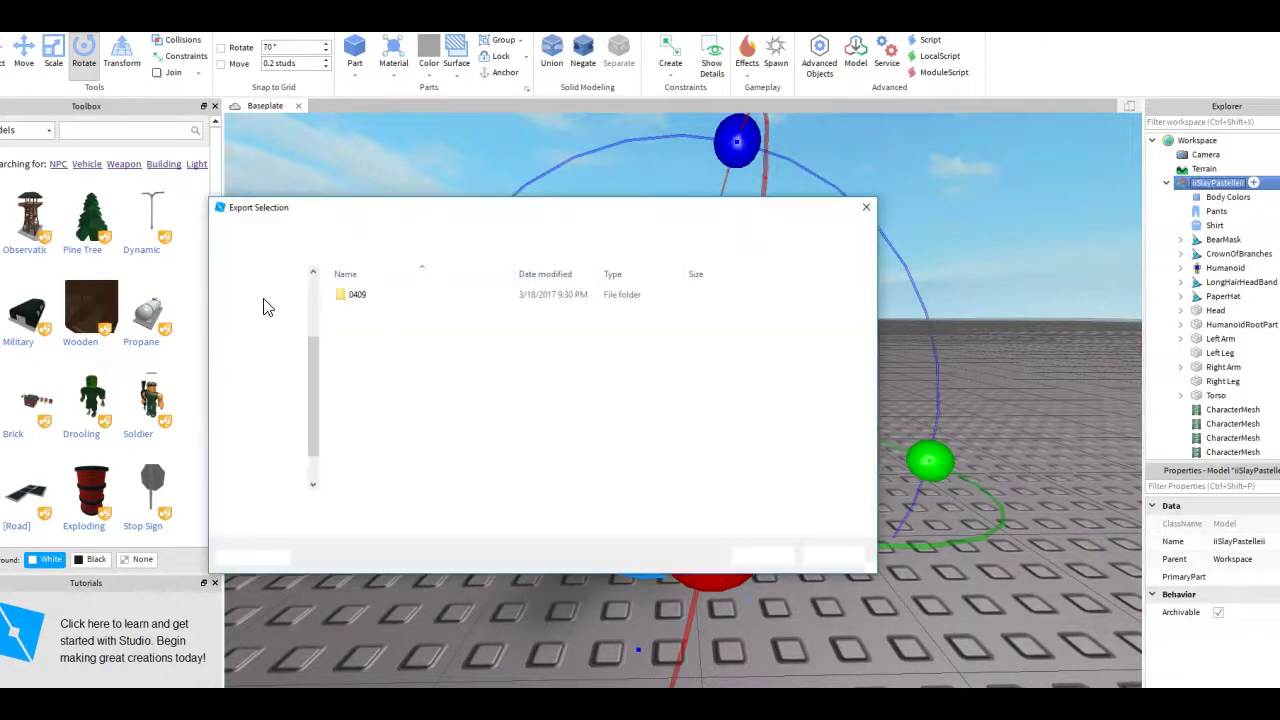
pyautogui.click(261, 301)
# Save the model to the Desktop, then show it textured with AO, environment and indirect lighting
pyautogui.click(763, 556)
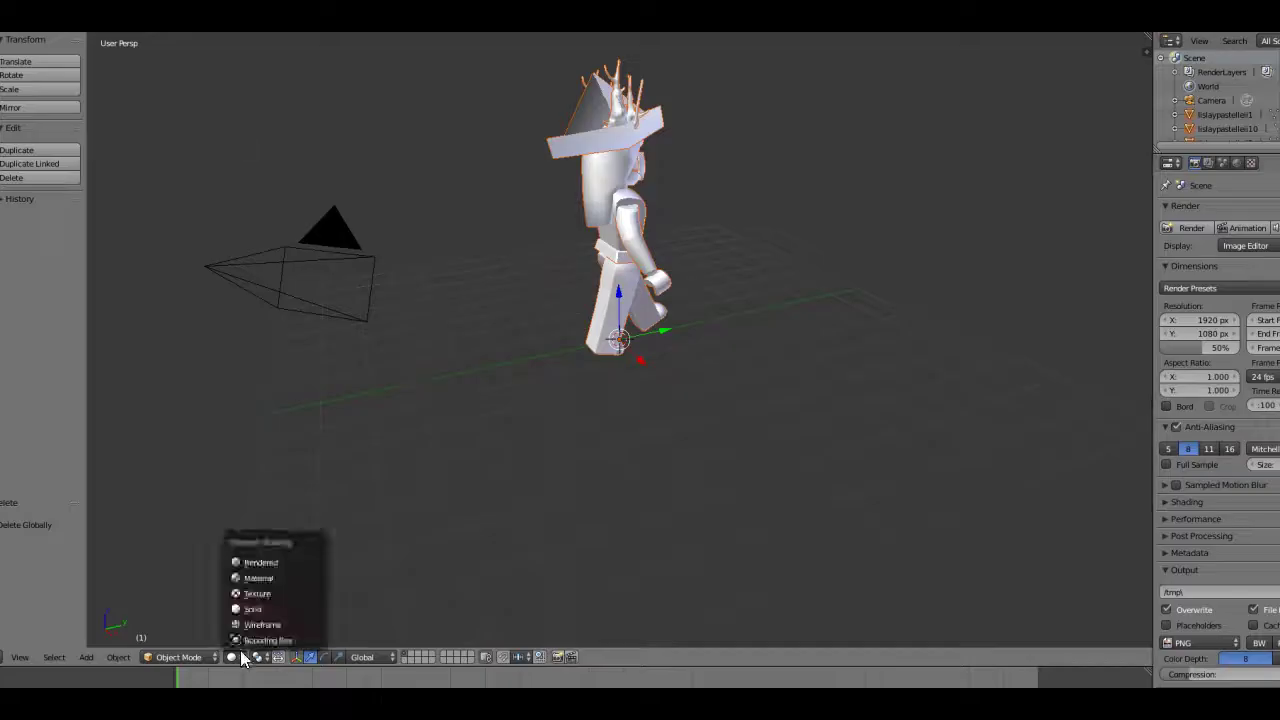
pyautogui.click(255, 609)
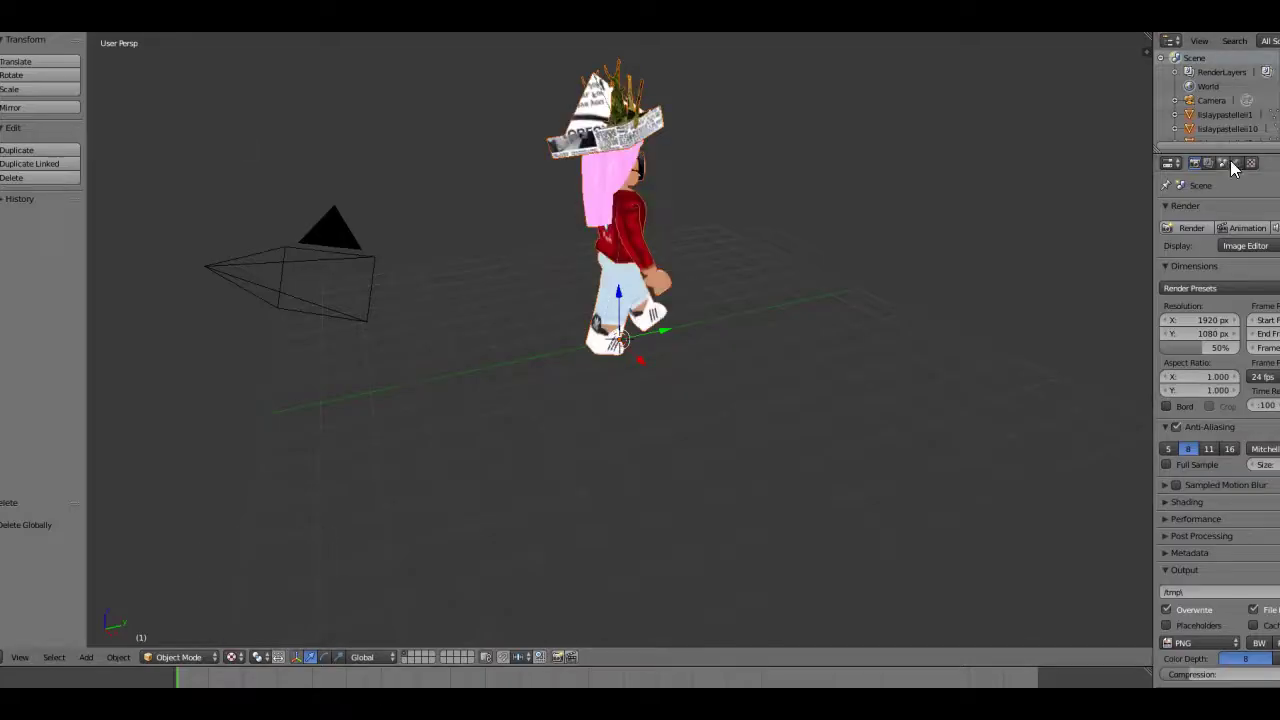
pyautogui.moveTo(1176, 437); pyautogui.dragTo(1176, 522)
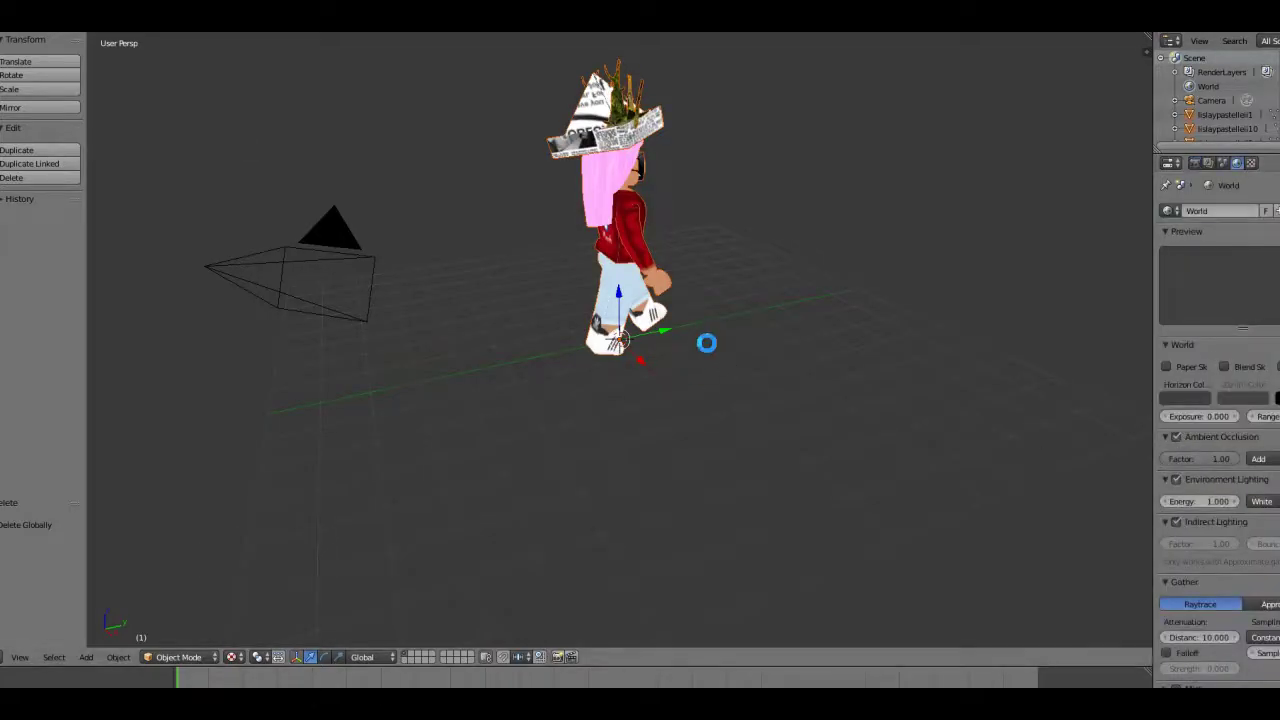
pyautogui.hotkey('shift', 'f')
pyautogui.press('w')
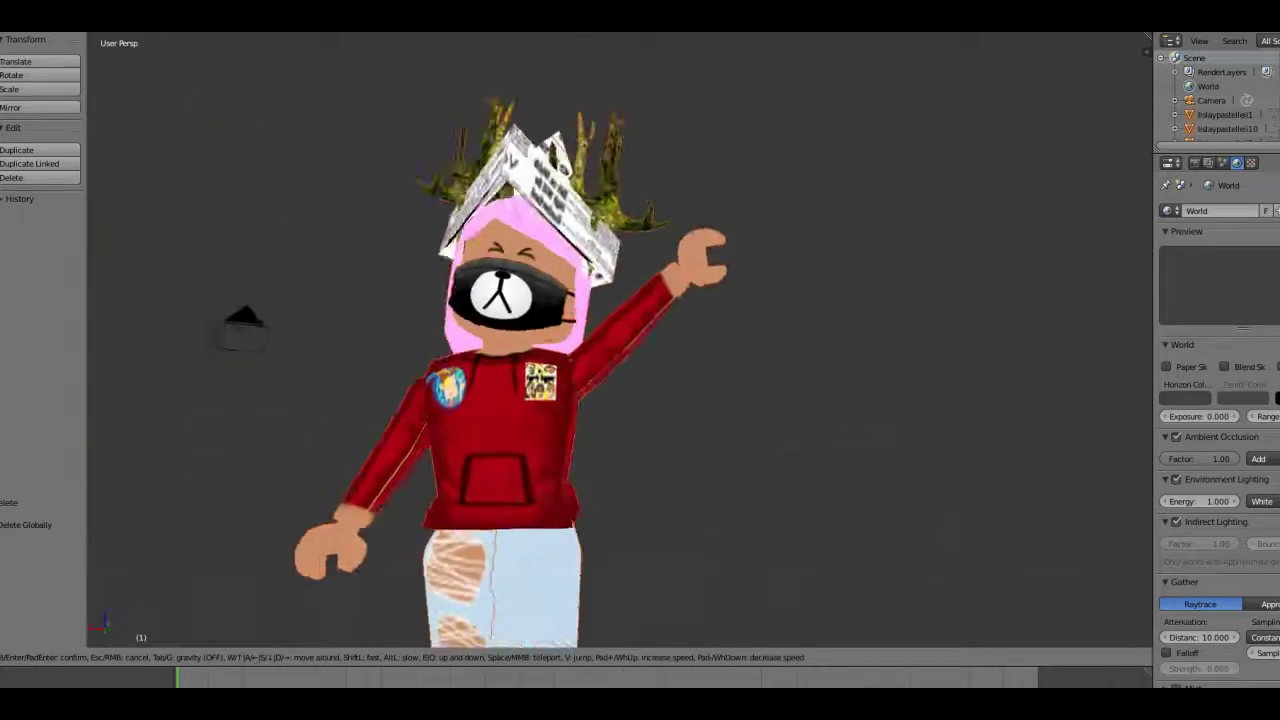
# Subdivide the arm mesh in Edit Mode and lift the hand so the arm points up
pyautogui.click(168, 657)
pyautogui.click(205, 621)
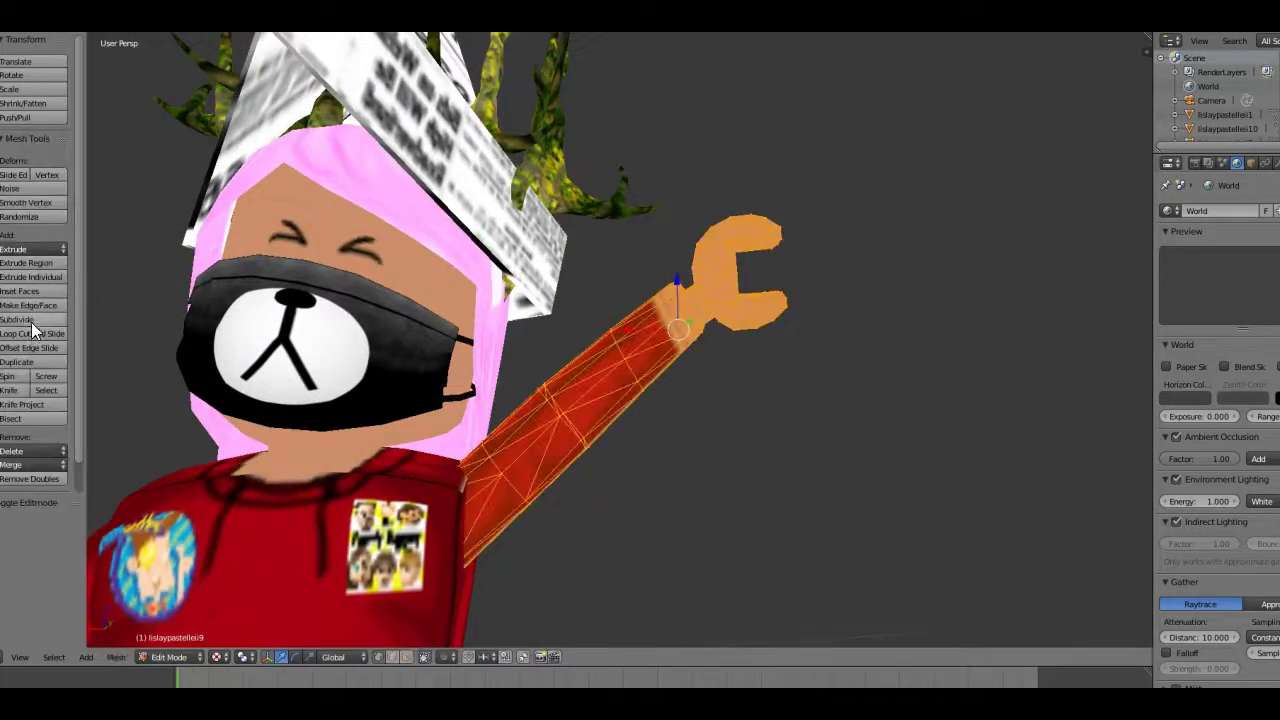
pyautogui.click(31, 320)
pyautogui.click(644, 377)
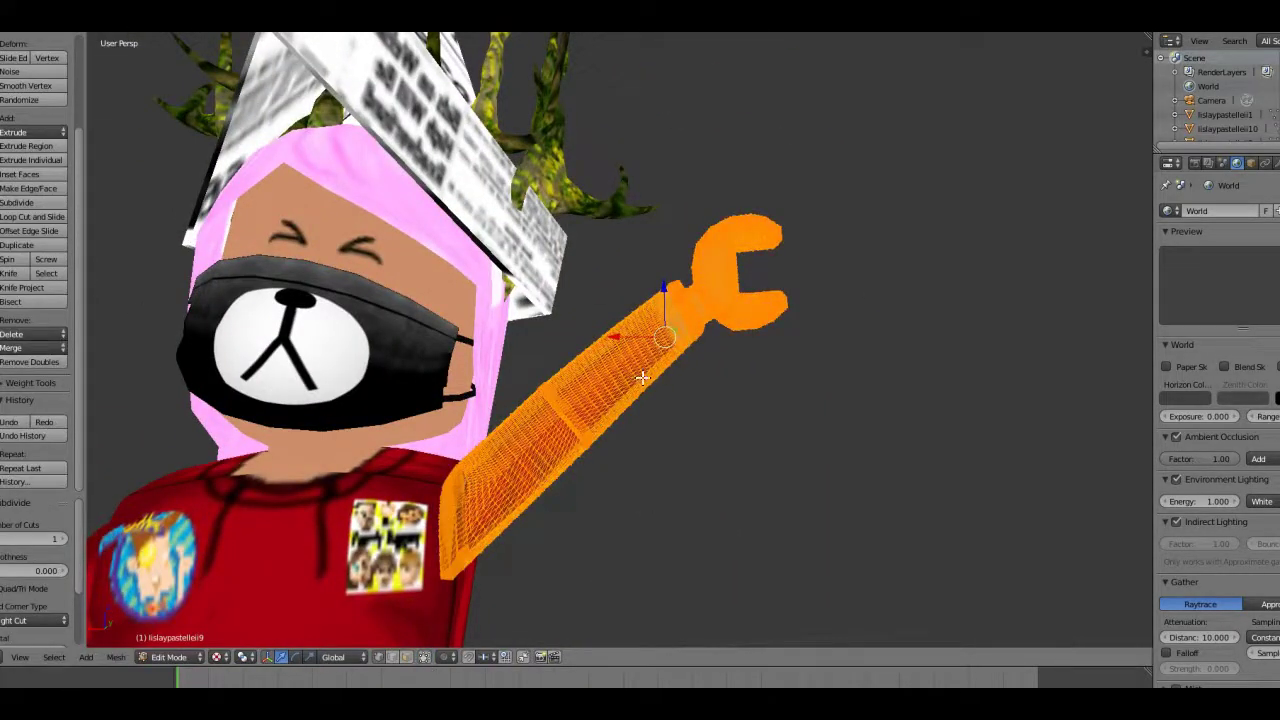
pyautogui.press('a')
pyautogui.keyDown('ctrl'); pyautogui.moveTo(749, 200); pyautogui.dragTo(760, 196); pyautogui.keyUp('ctrl')
pyautogui.press('g')
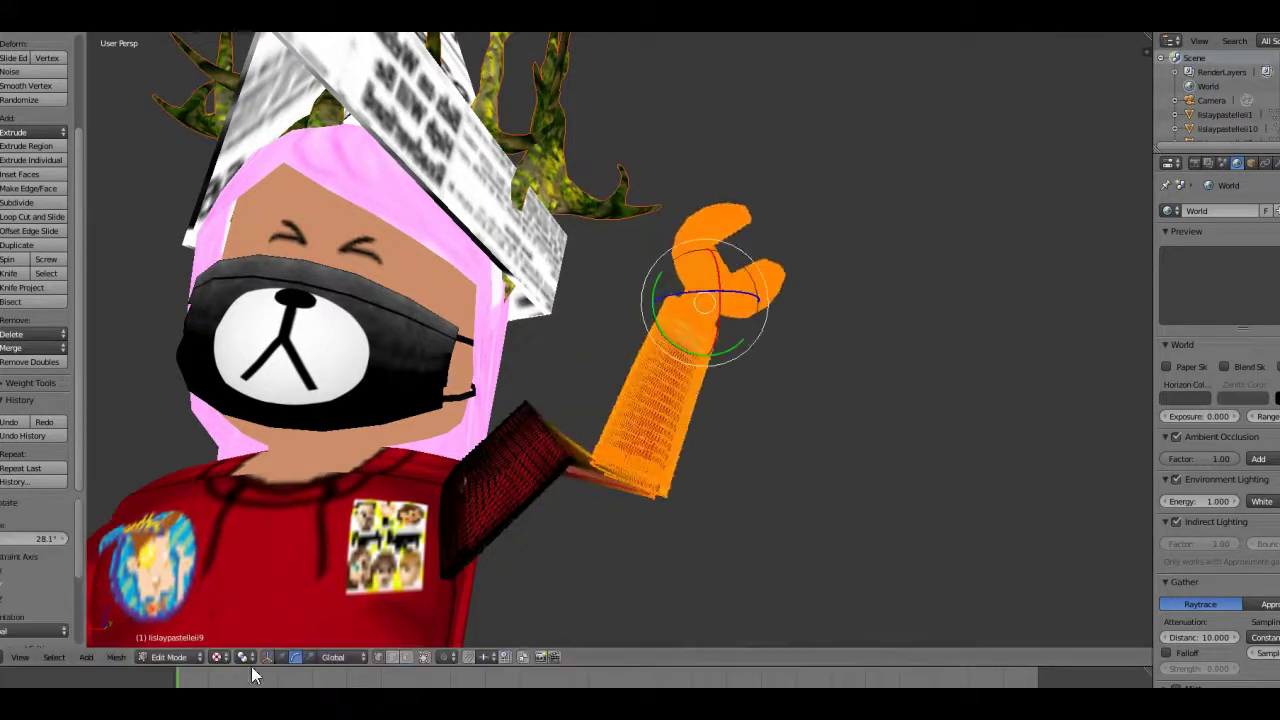
pyautogui.click(631, 189)
# Nudge the hand along Z and X to shape the wave, then return to Object Mode
pyautogui.press('g')
pyautogui.press('z')
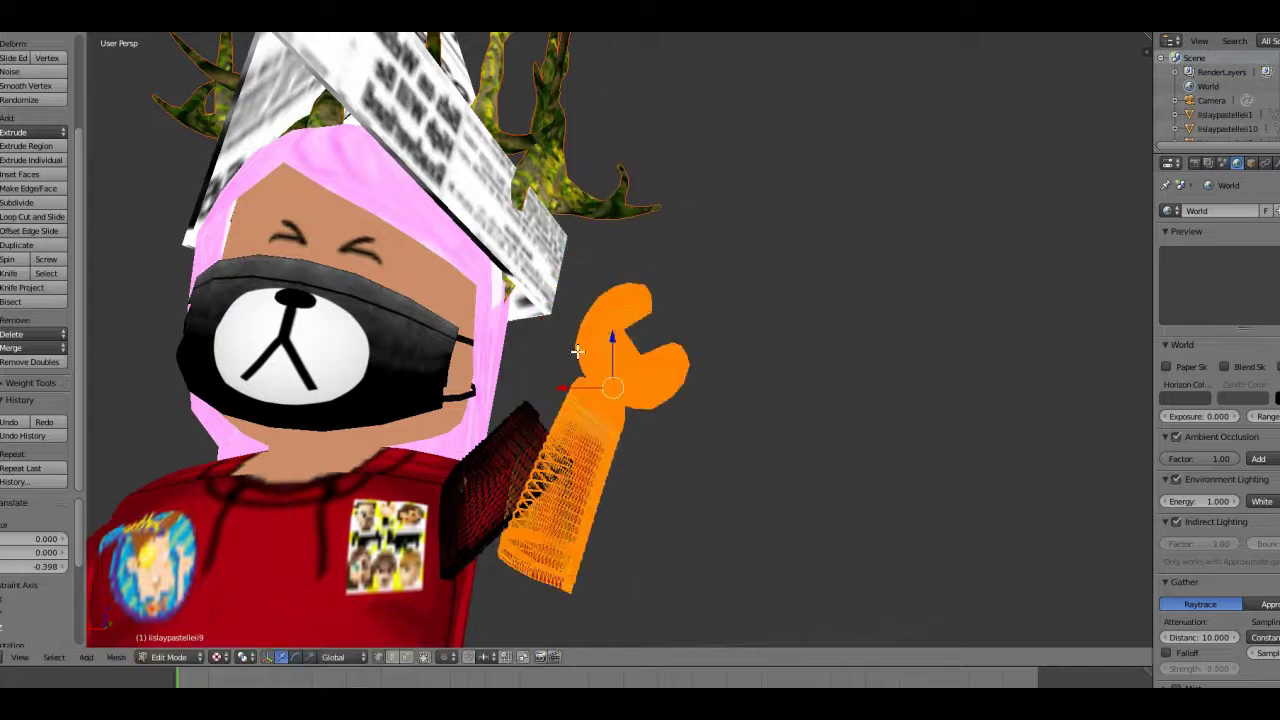
pyautogui.click(646, 217)
pyautogui.press('g')
pyautogui.press('x')
pyautogui.click(571, 269)
pyautogui.press('Tab')
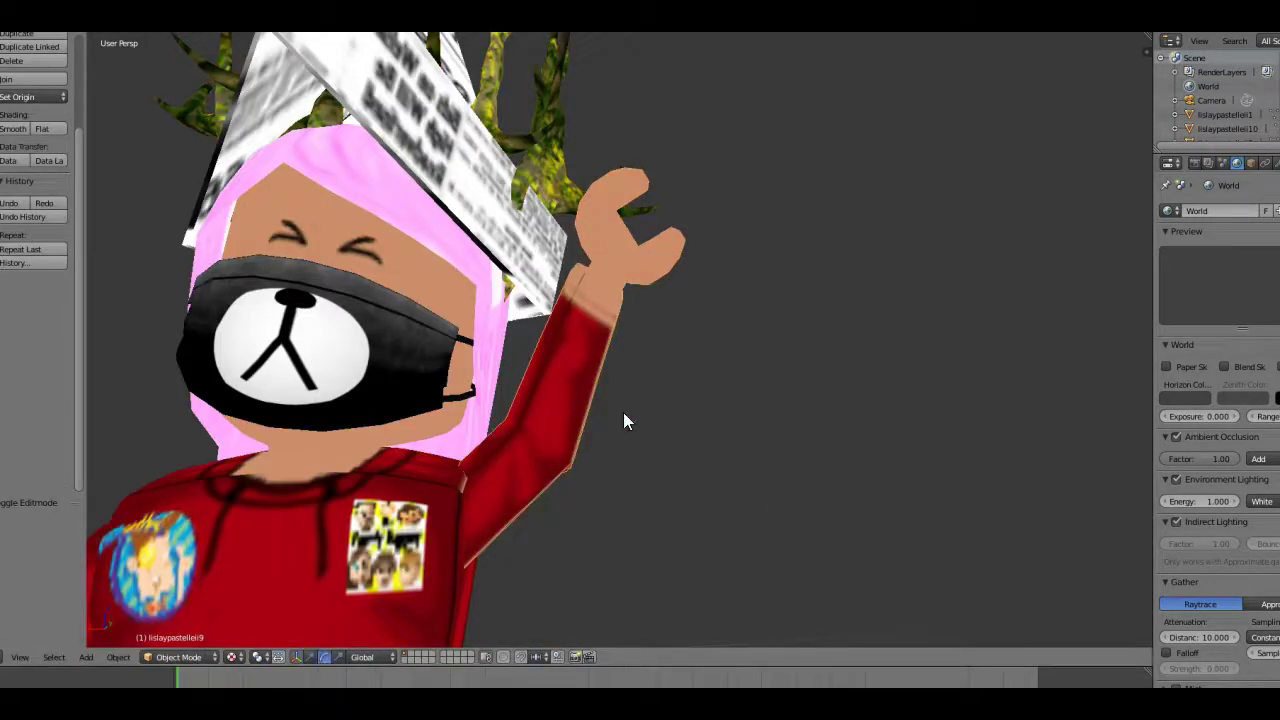
pyautogui.press('g')
pyautogui.click(647, 402)
pyautogui.scroll(-5, 646, 466)
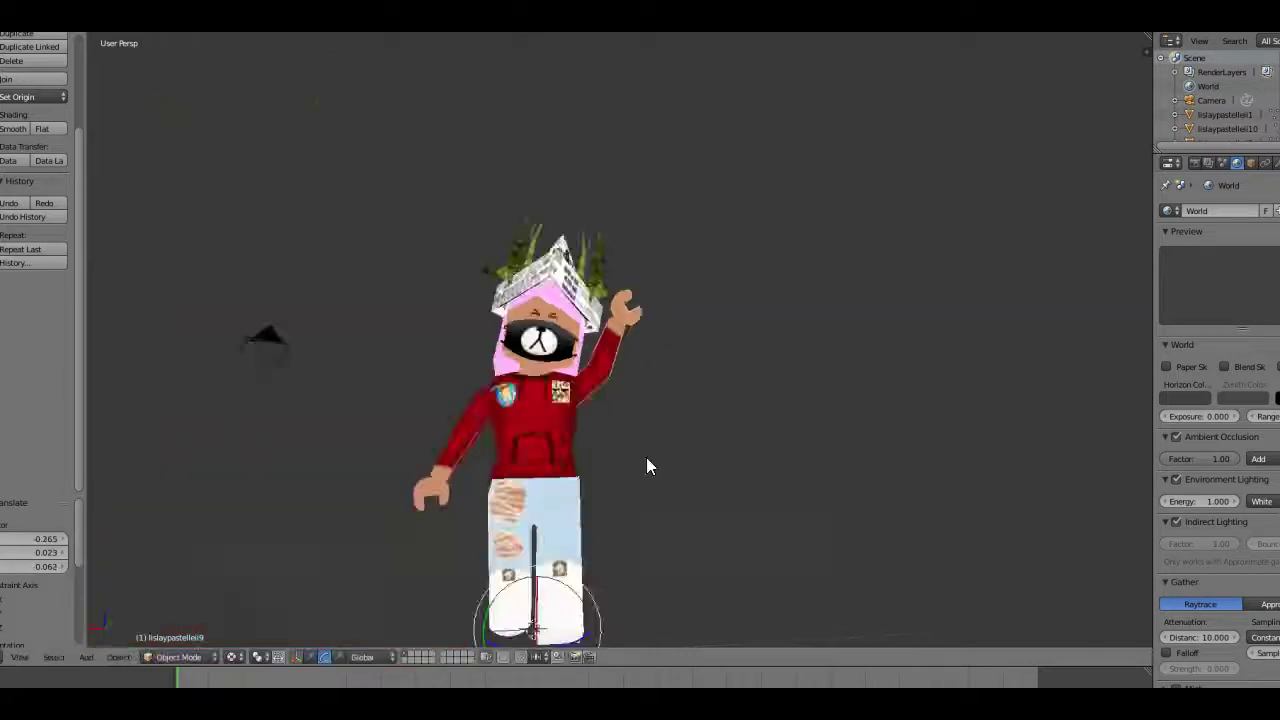
# Select the left leg and circle-select and reposition its lower part in Edit Mode
pyautogui.moveTo(639, 427); pyautogui.dragTo(426, 608, button='middle')
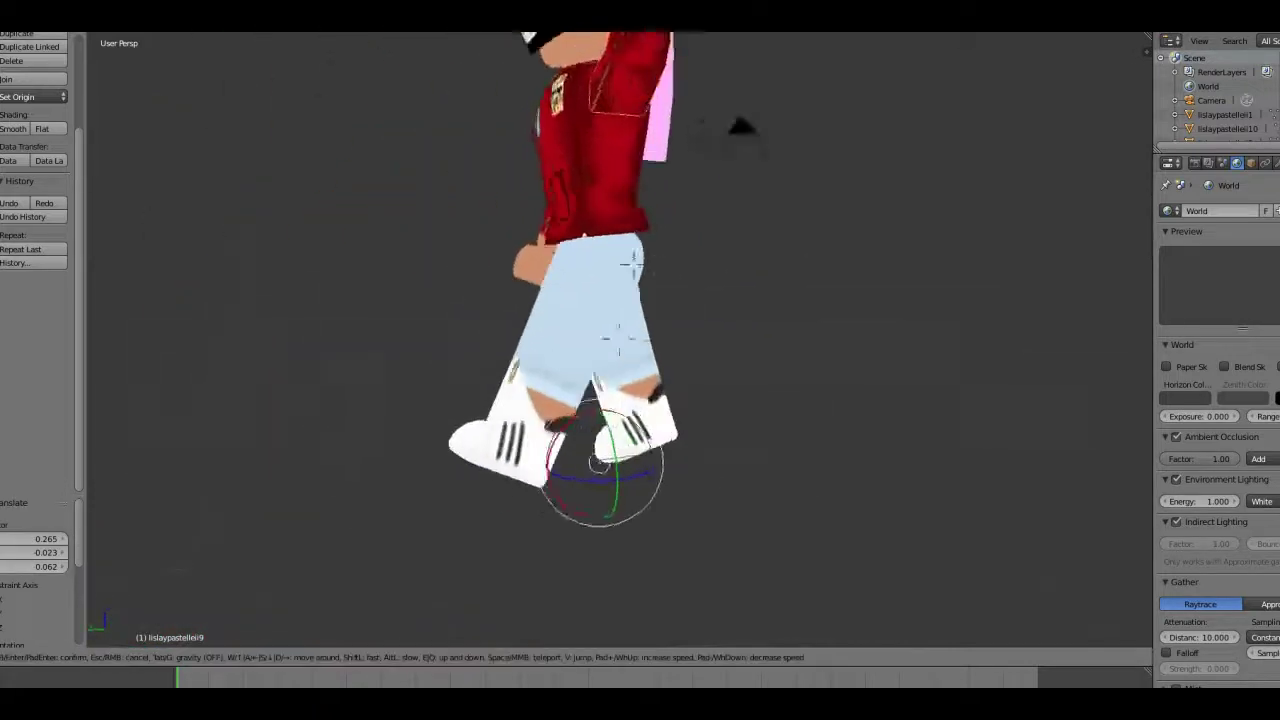
pyautogui.scroll(3, 426, 608)
pyautogui.rightClick(590, 380)
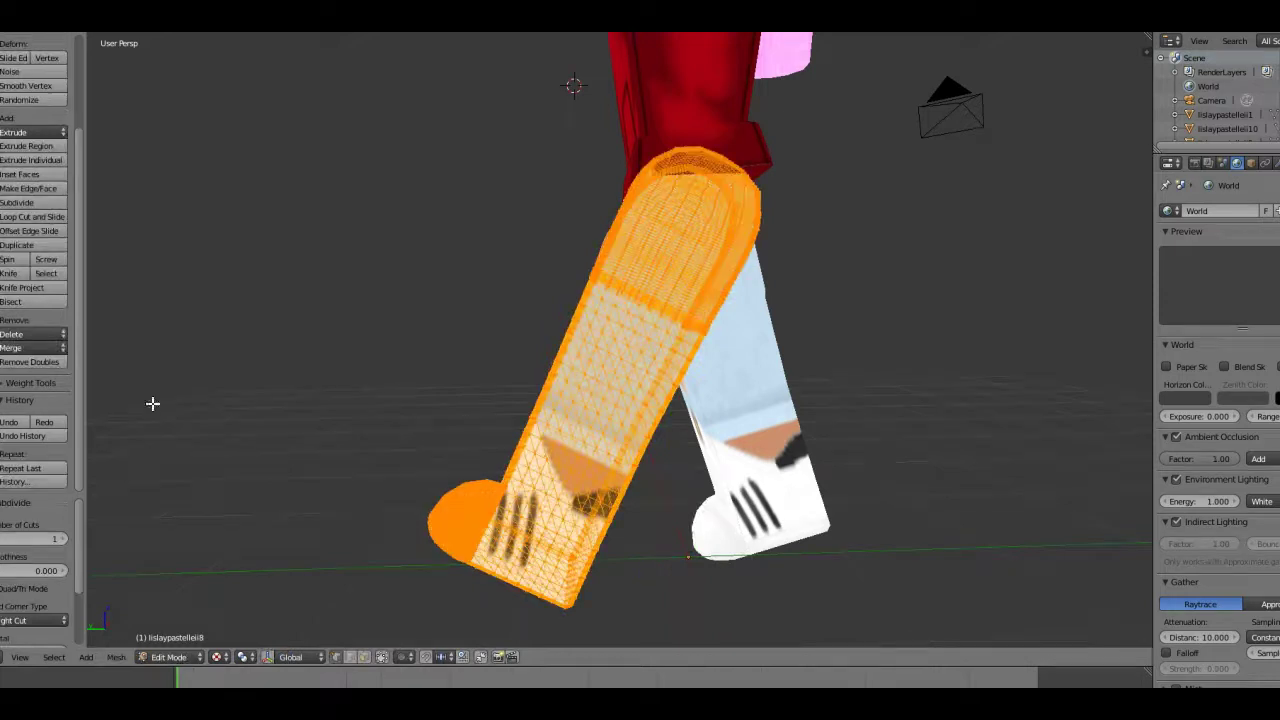
pyautogui.press('Tab')
pyautogui.press('c')
pyautogui.moveTo(557, 528); pyautogui.dragTo(560, 470)
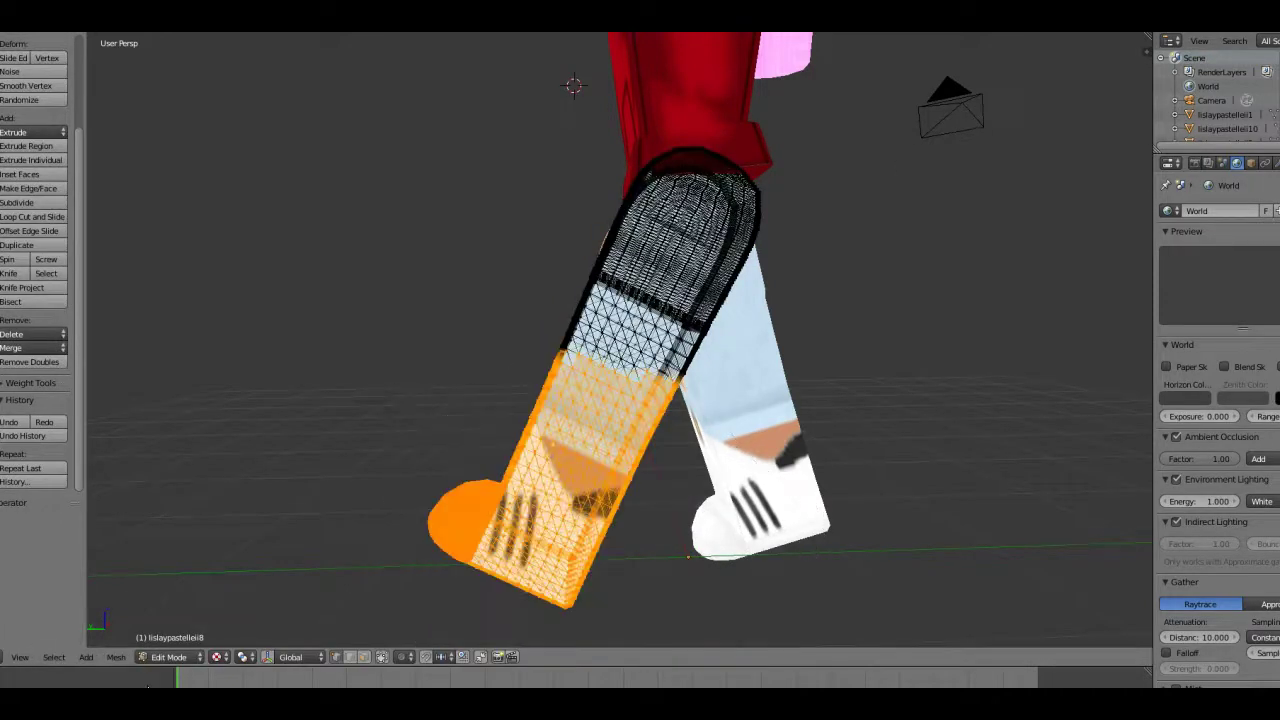
pyautogui.press('a')
pyautogui.moveTo(360, 466)
pyautogui.keyDown('ctrl'); pyautogui.mouseDown()
pyautogui.moveTo(482, 480)
pyautogui.moveTo(429, 457)
pyautogui.mouseUp(); pyautogui.keyUp('ctrl')
pyautogui.click(282, 656)
pyautogui.moveTo(421, 508); pyautogui.dragTo(501, 550)
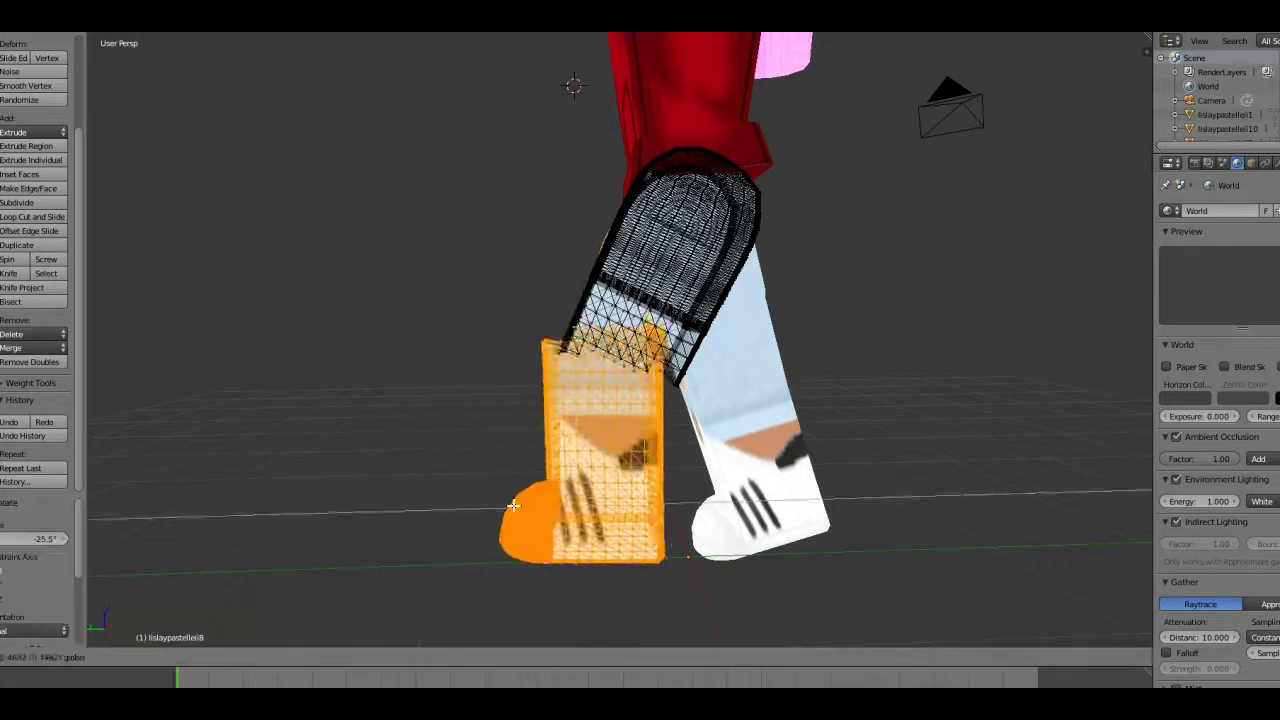
# Return the leg to Object Mode and bring the view closer to the legs
pyautogui.click(168, 656)
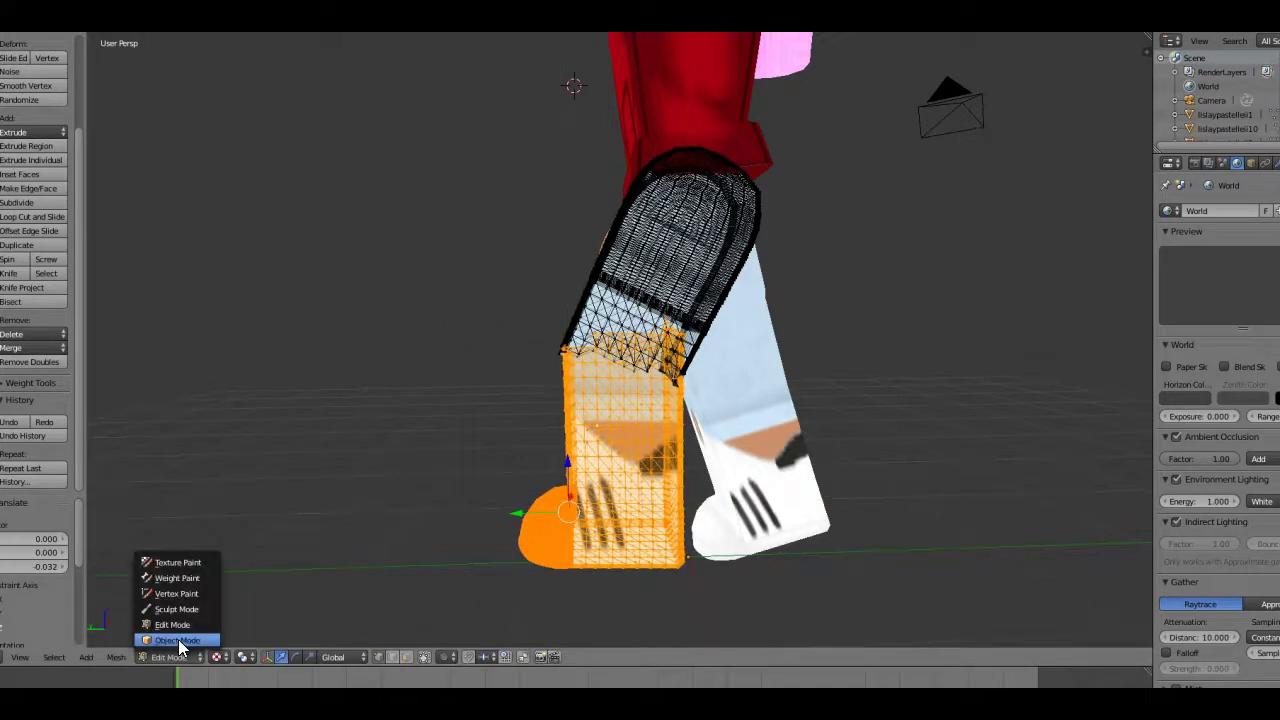
pyautogui.click(178, 640)
pyautogui.click(178, 656)
pyautogui.click(188, 625)
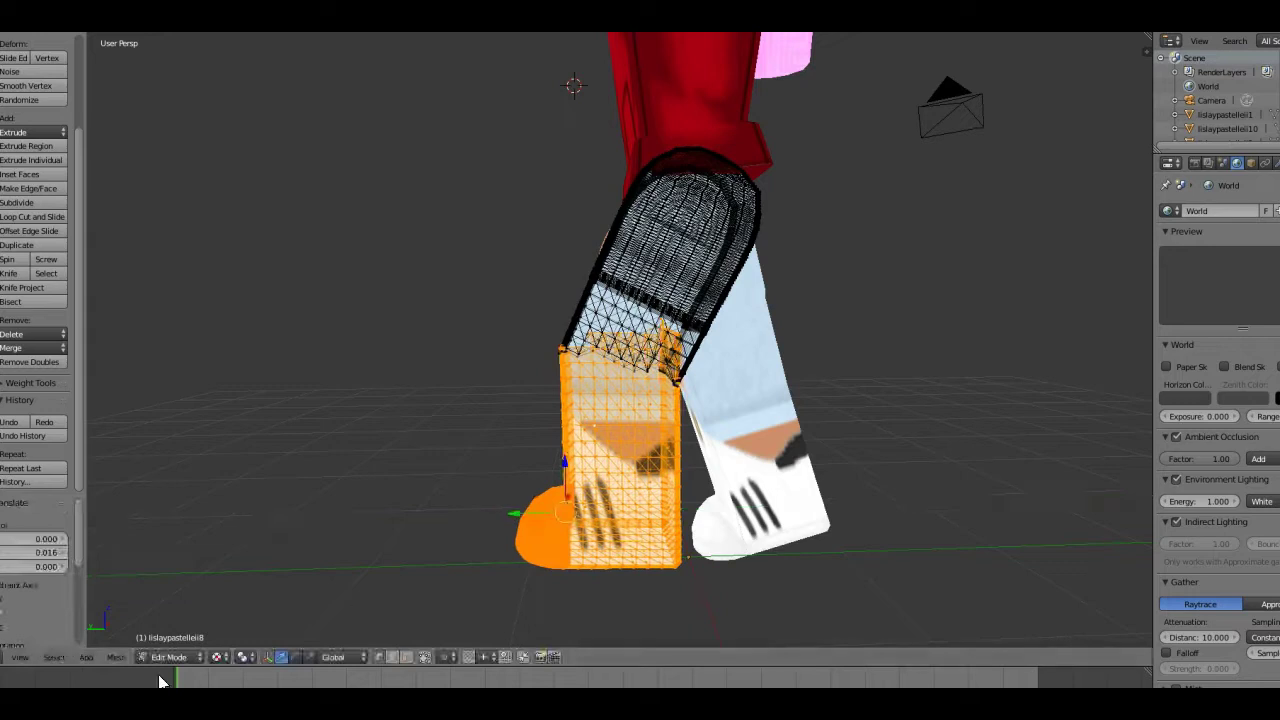
pyautogui.press('Tab')
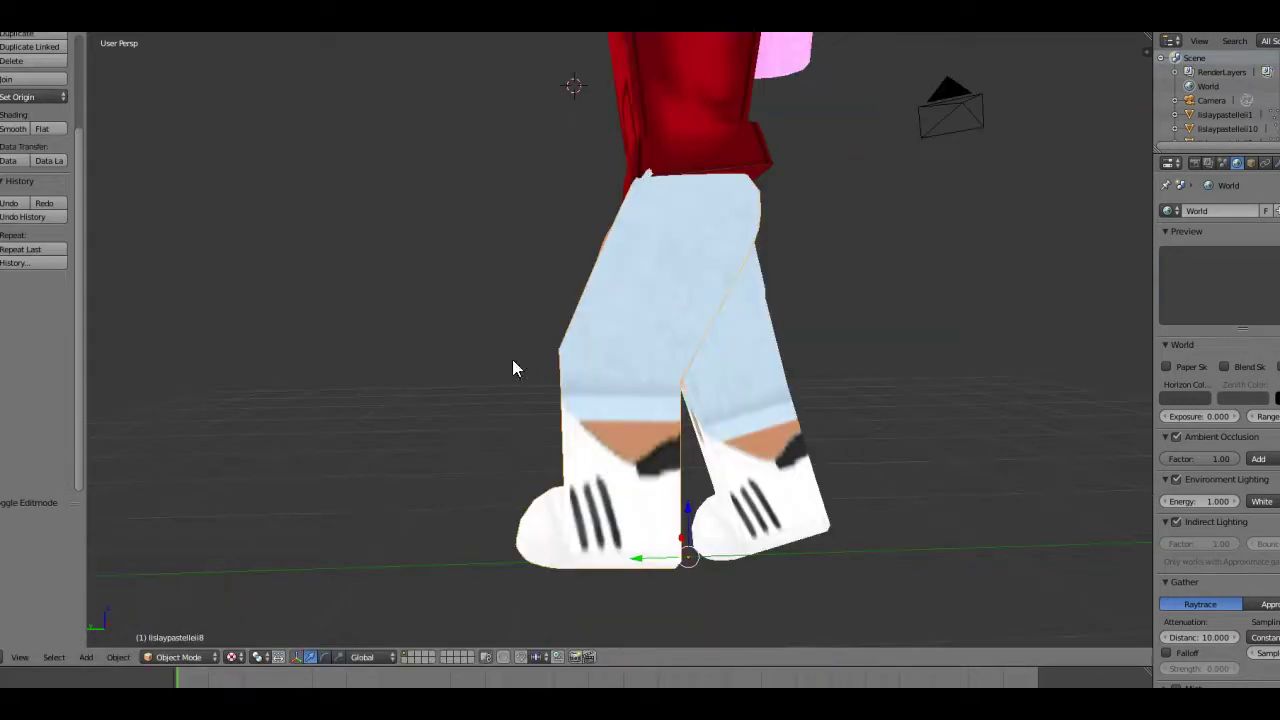
pyautogui.hotkey('shift', 'f')
# Subdivide the leg, circle-select the lower leg and rotate it back about 6°
pyautogui.click(168, 656)
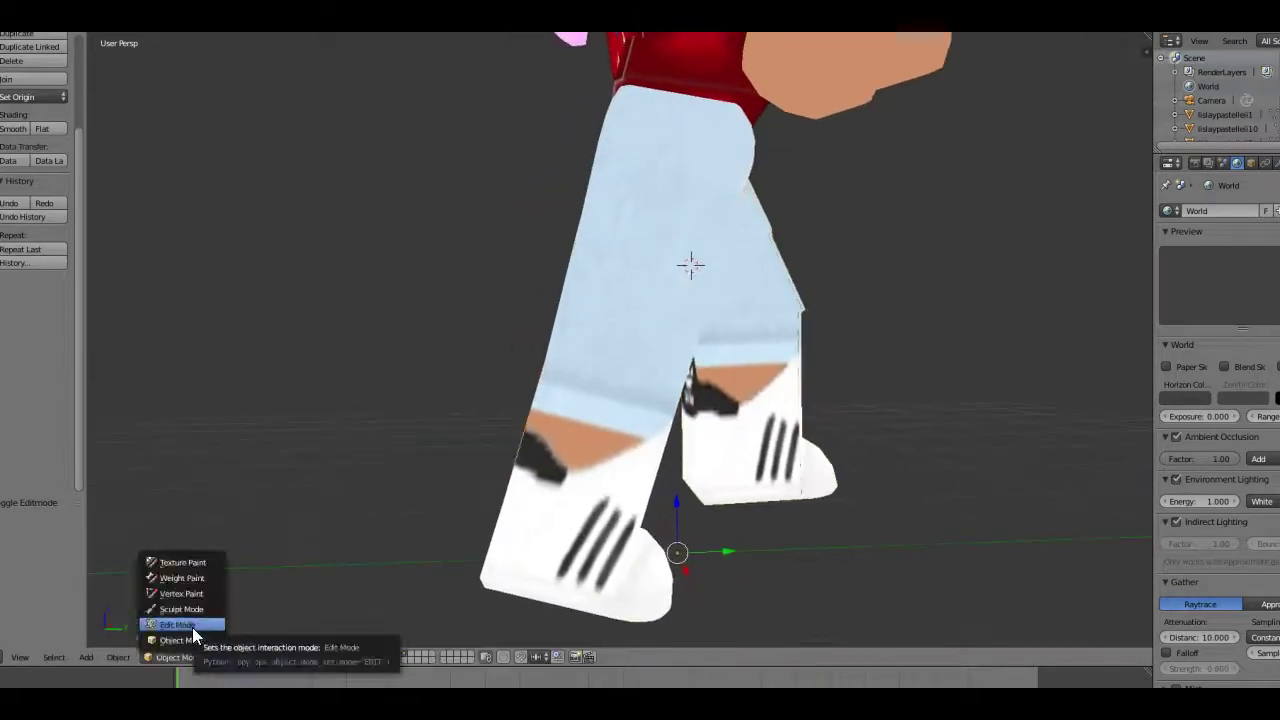
pyautogui.click(192, 627)
pyautogui.click(35, 202)
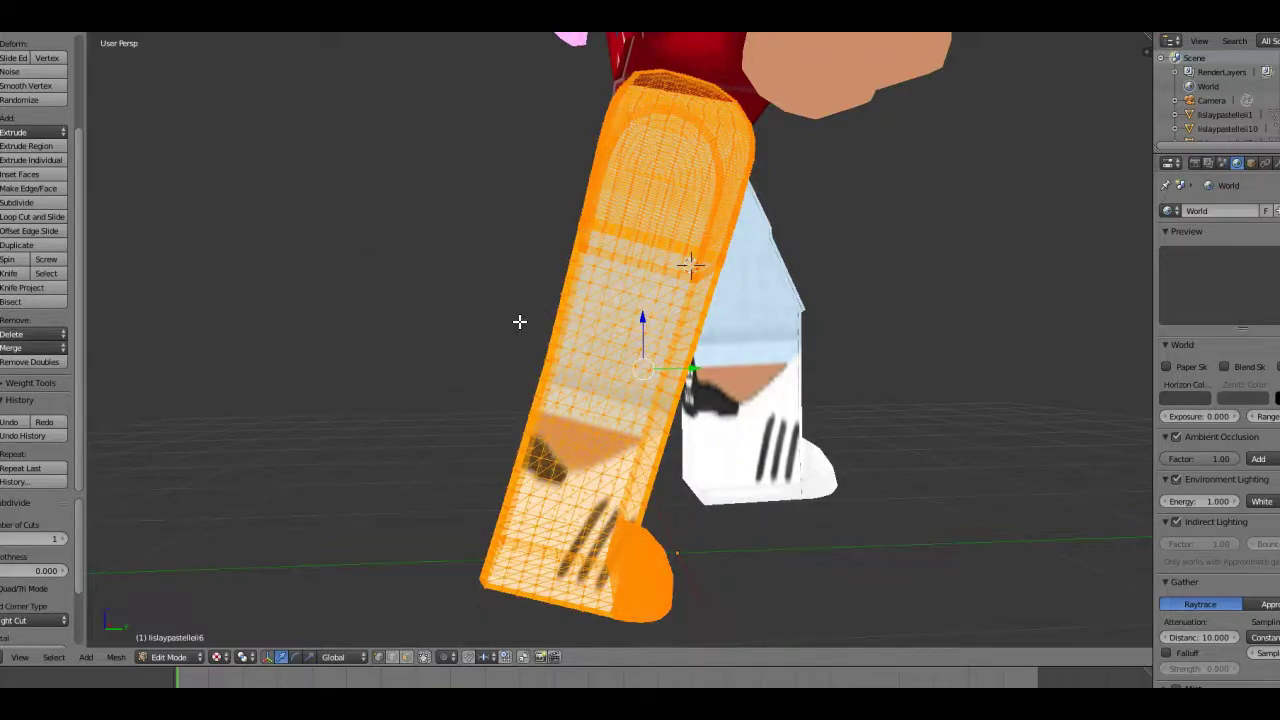
pyautogui.press('a')
pyautogui.press('c')
pyautogui.moveTo(630, 535); pyautogui.dragTo(567, 435)
pyautogui.press('a')
pyautogui.press('c')
pyautogui.moveTo(543, 514)
pyautogui.mouseDown()
pyautogui.moveTo(629, 543)
pyautogui.moveTo(608, 543)
pyautogui.moveTo(604, 517)
pyautogui.mouseUp()
pyautogui.press('r')
pyautogui.click(570, 560)
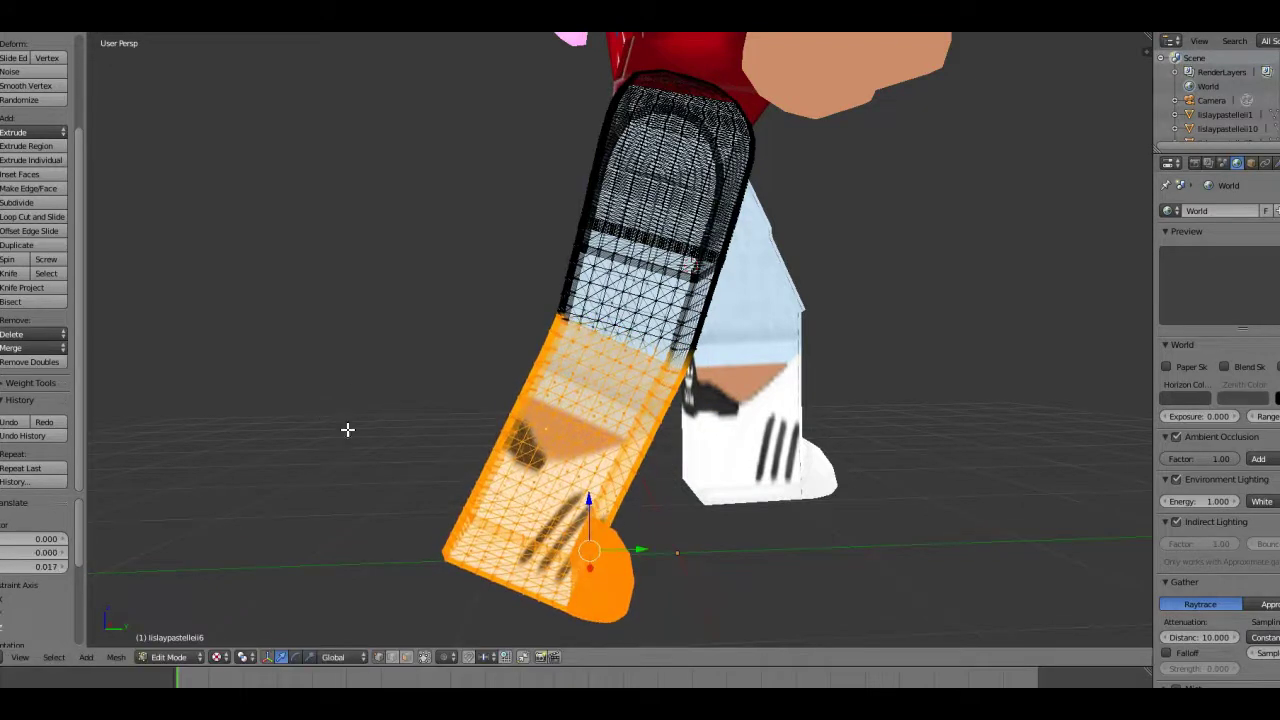
pyautogui.click(180, 639)
pyautogui.hotkey('shift', 'f')
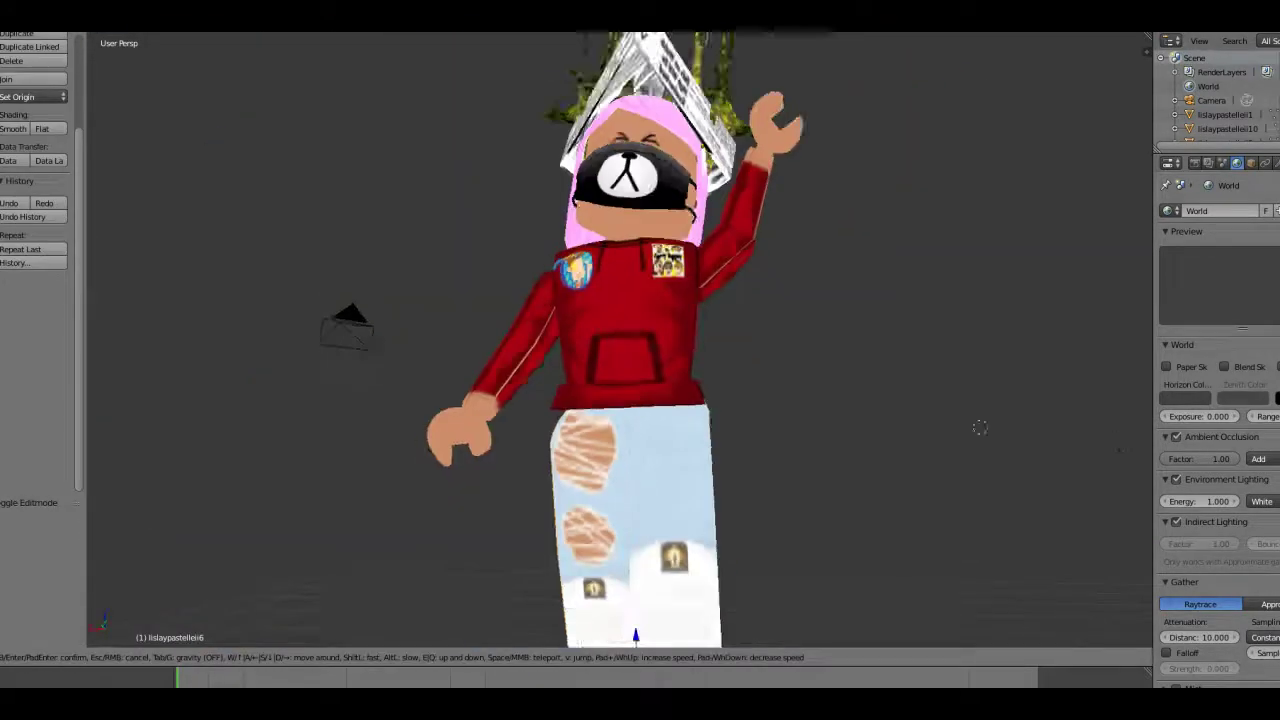
# Fly the view to the lowered arm and subdivide its mesh in Edit Mode
pyautogui.press('s')
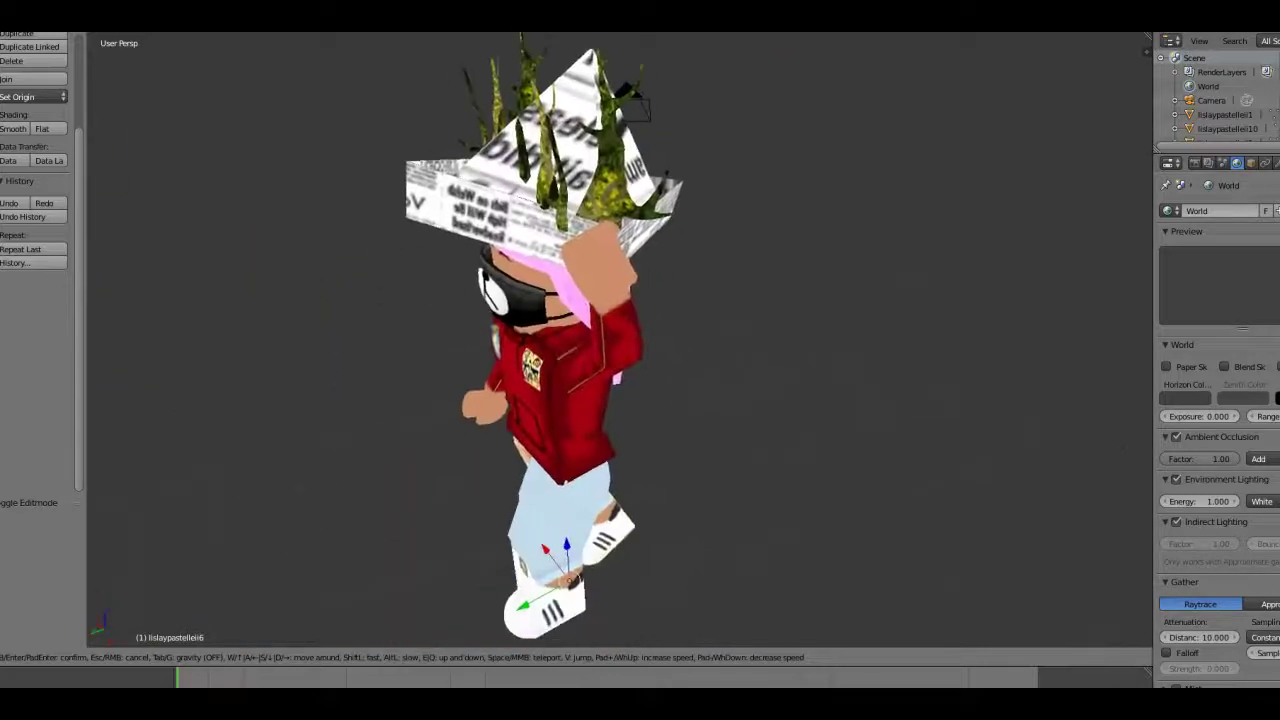
pyautogui.press('w')
pyautogui.press('Return')
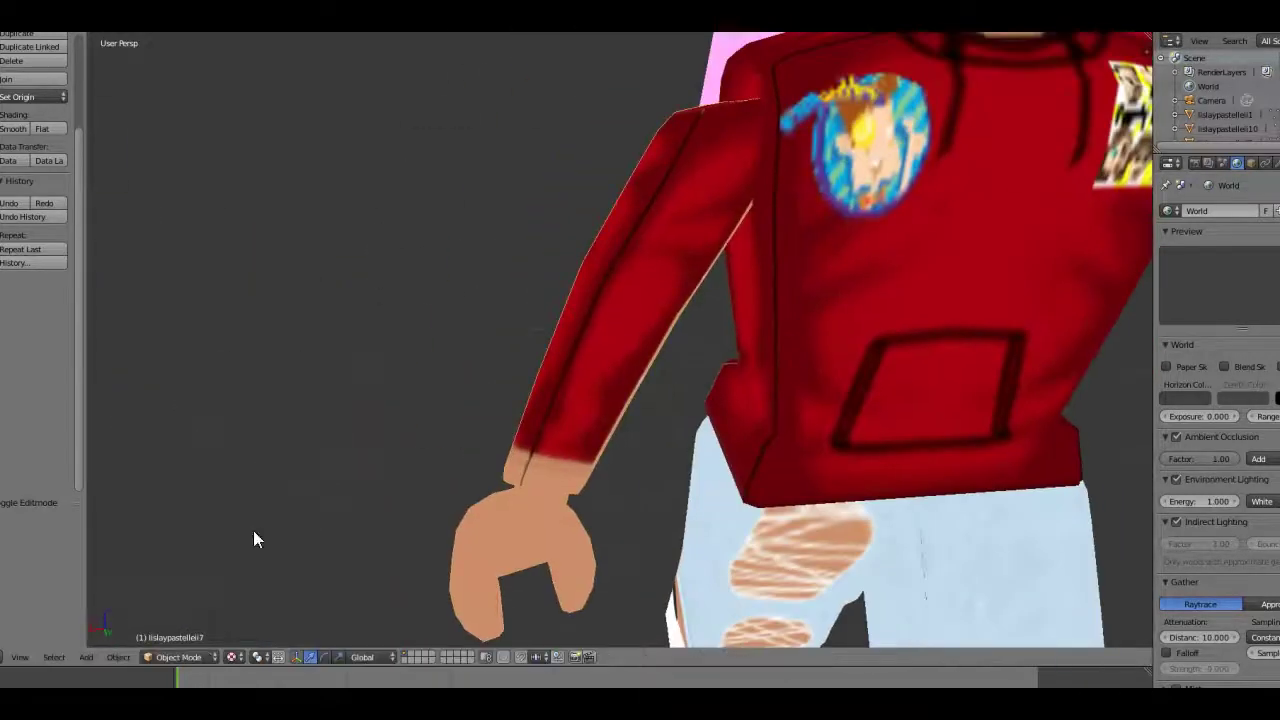
pyautogui.press('Tab')
pyautogui.click(16, 202)
pyautogui.click(16, 202)
# Select the forearm and hand and move them inward toward the body
pyautogui.press('a')
pyautogui.moveTo(554, 276)
pyautogui.keyDown('ctrl'); pyautogui.mouseDown()
pyautogui.moveTo(745, 451)
pyautogui.moveTo(522, 271)
pyautogui.moveTo(766, 500)
pyautogui.moveTo(553, 266)
pyautogui.mouseUp(); pyautogui.keyUp('ctrl')
pyautogui.click(20, 424)
pyautogui.press('a')
pyautogui.keyDown('ctrl'); pyautogui.moveTo(458, 248); pyautogui.dragTo(471, 623); pyautogui.keyUp('ctrl')
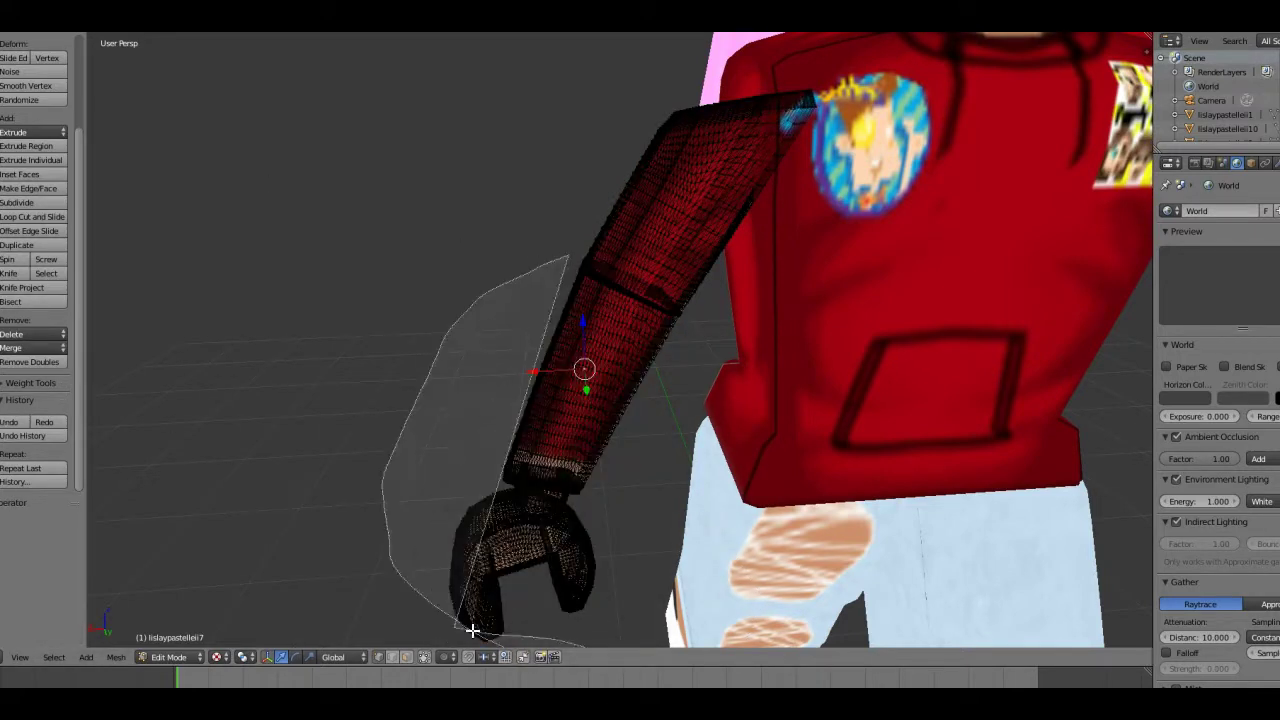
pyautogui.moveTo(514, 283)
pyautogui.keyDown('ctrl'); pyautogui.mouseDown()
pyautogui.moveTo(705, 303)
pyautogui.moveTo(540, 262)
pyautogui.mouseUp(); pyautogui.keyUp('ctrl')
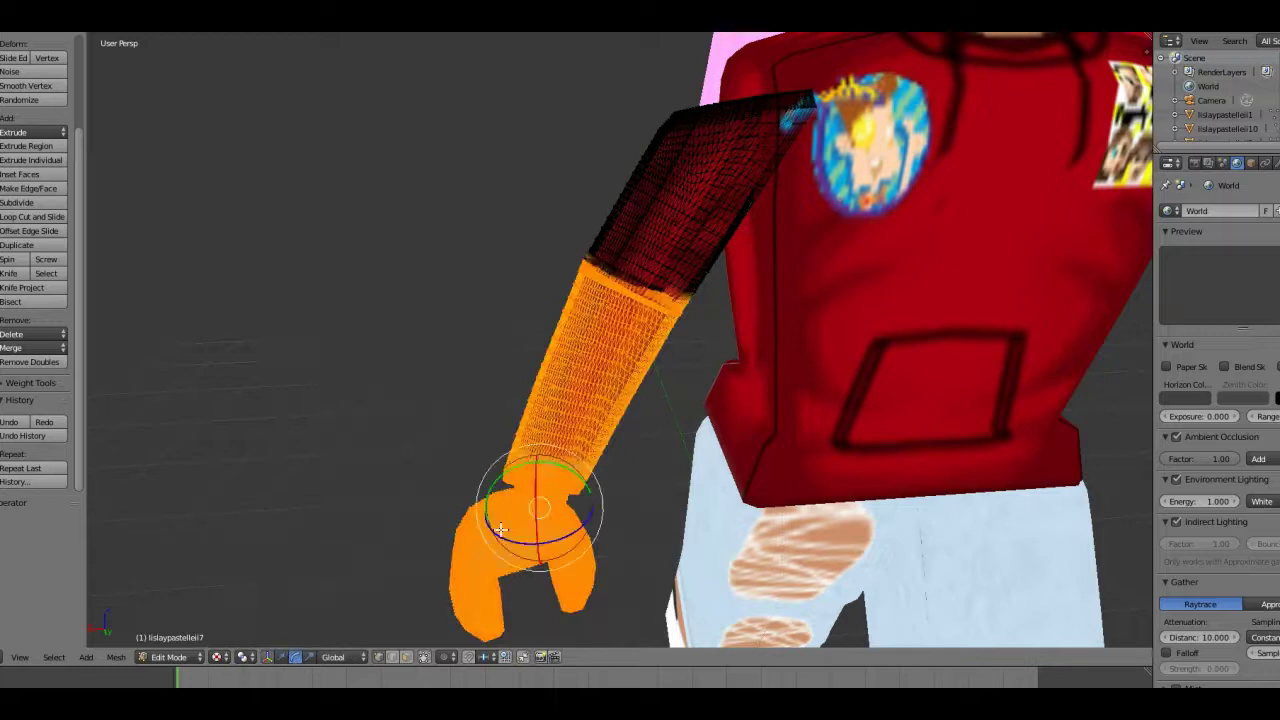
pyautogui.press('g')
pyautogui.click(663, 506)
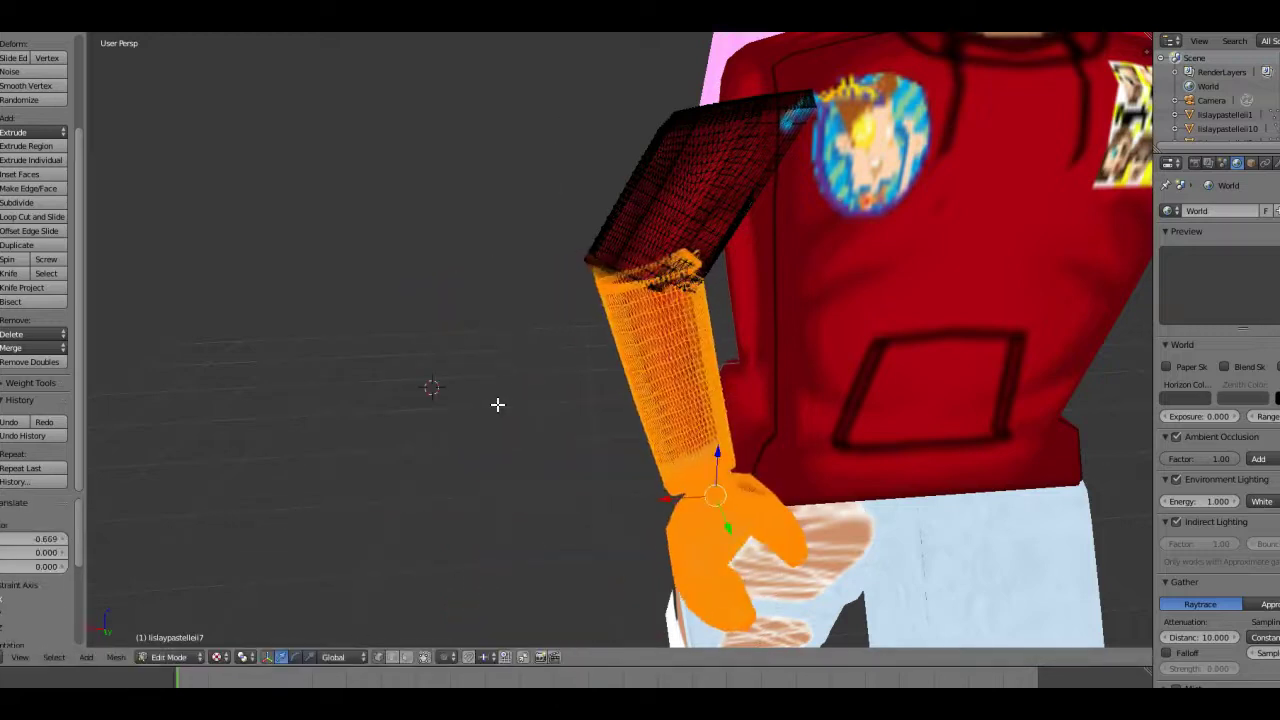
# Rotate the forearm about 9° toward the hip and leave Edit Mode
pyautogui.hotkey('shift', 'f')
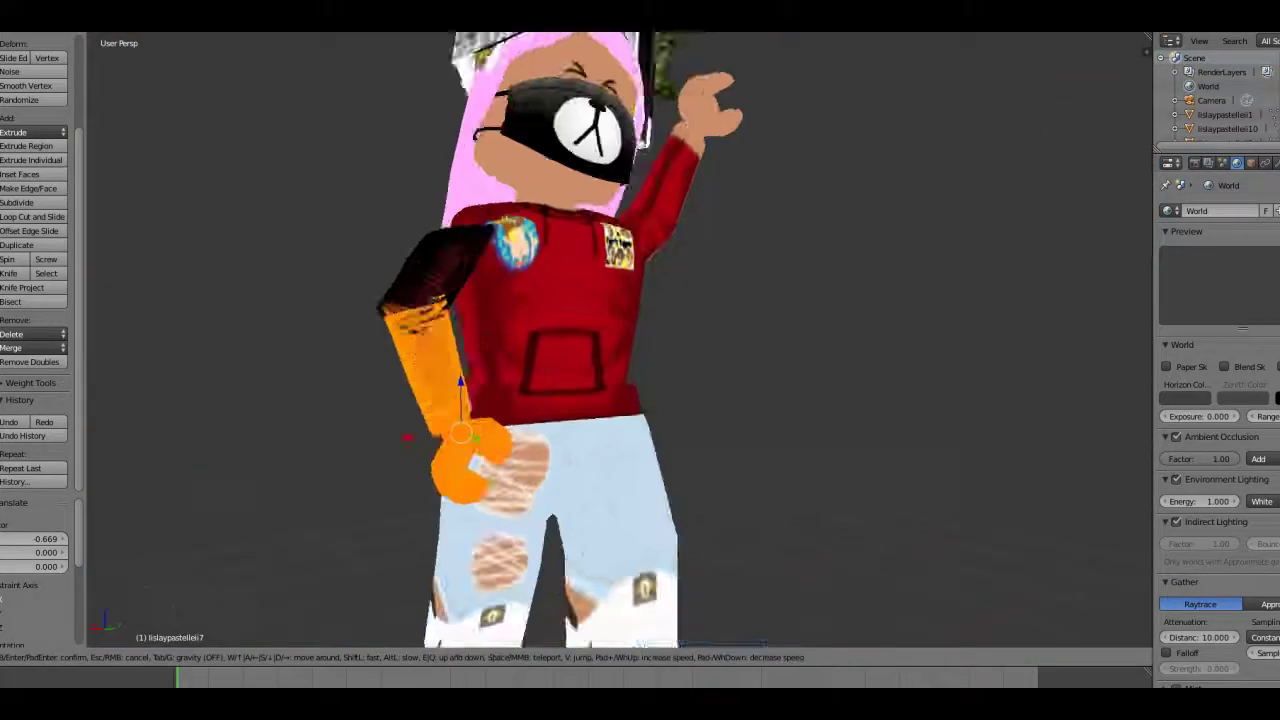
pyautogui.press('Return')
pyautogui.moveTo(700, 470); pyautogui.dragTo(691, 494)
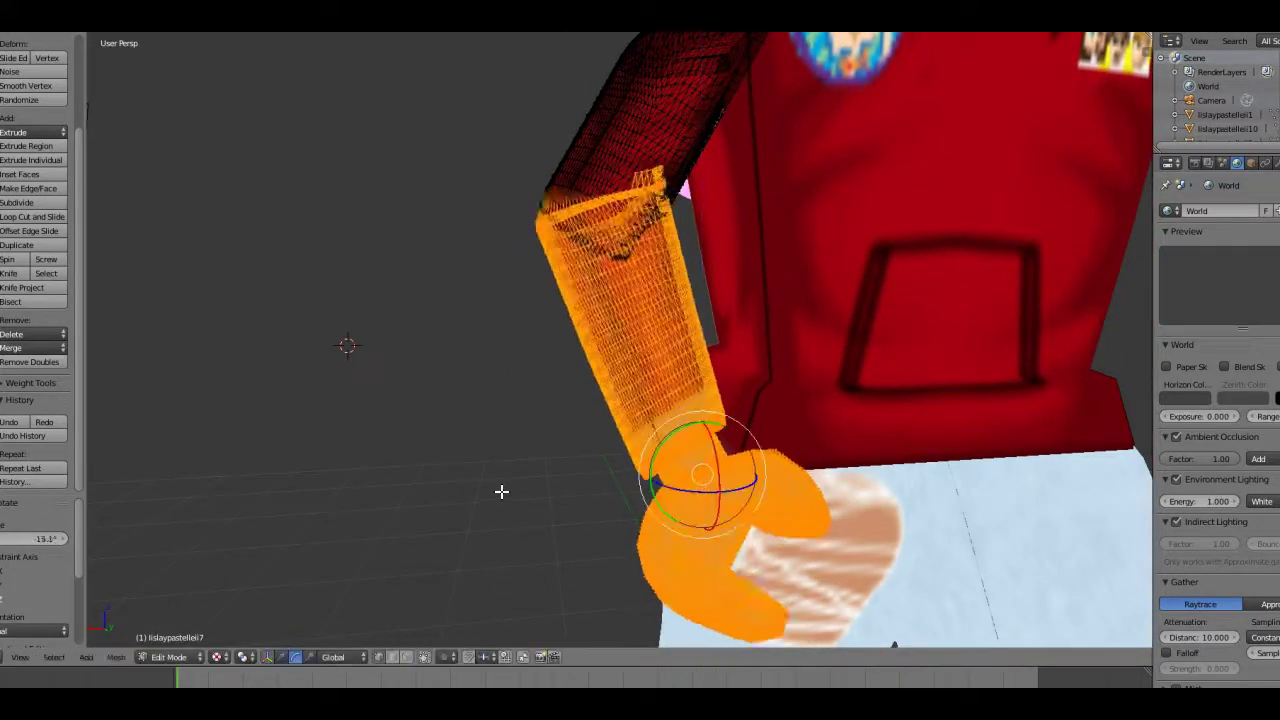
pyautogui.press('Tab')
pyautogui.click(15, 204)
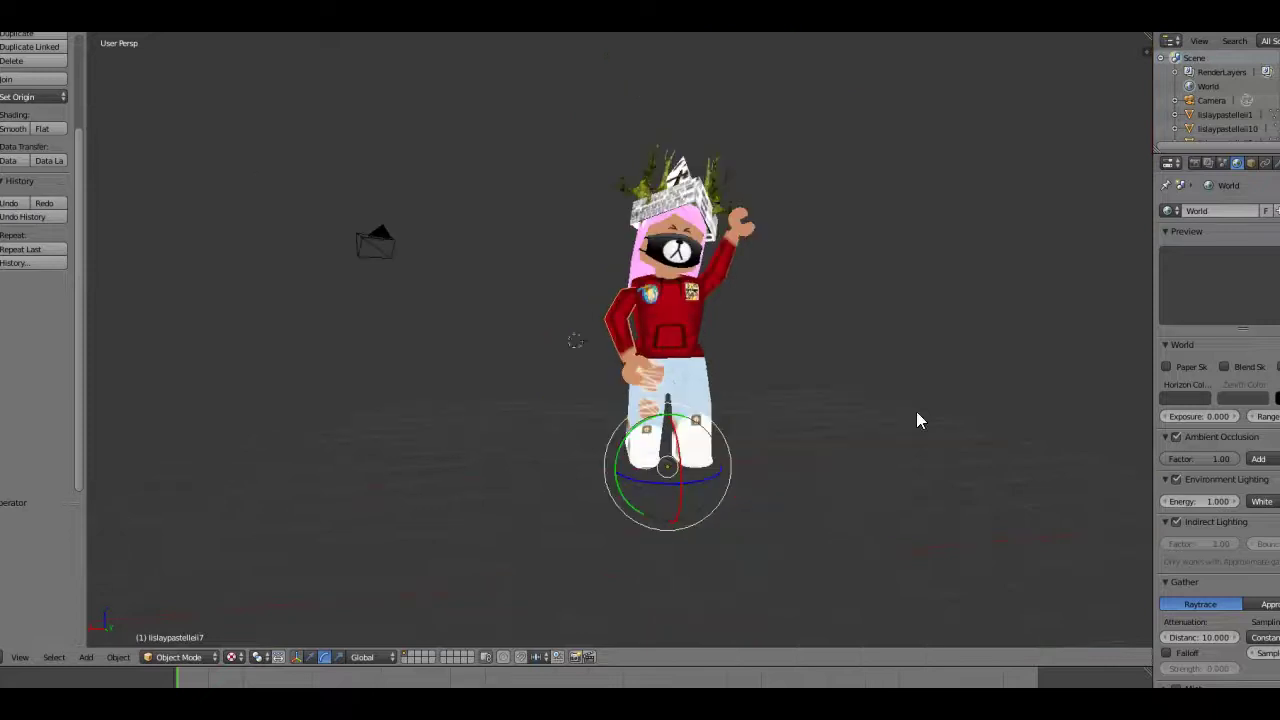
# Look through the scene camera and back it off to frame the character
pyautogui.moveTo(617, 350); pyautogui.dragTo(700, 420, button='middle')
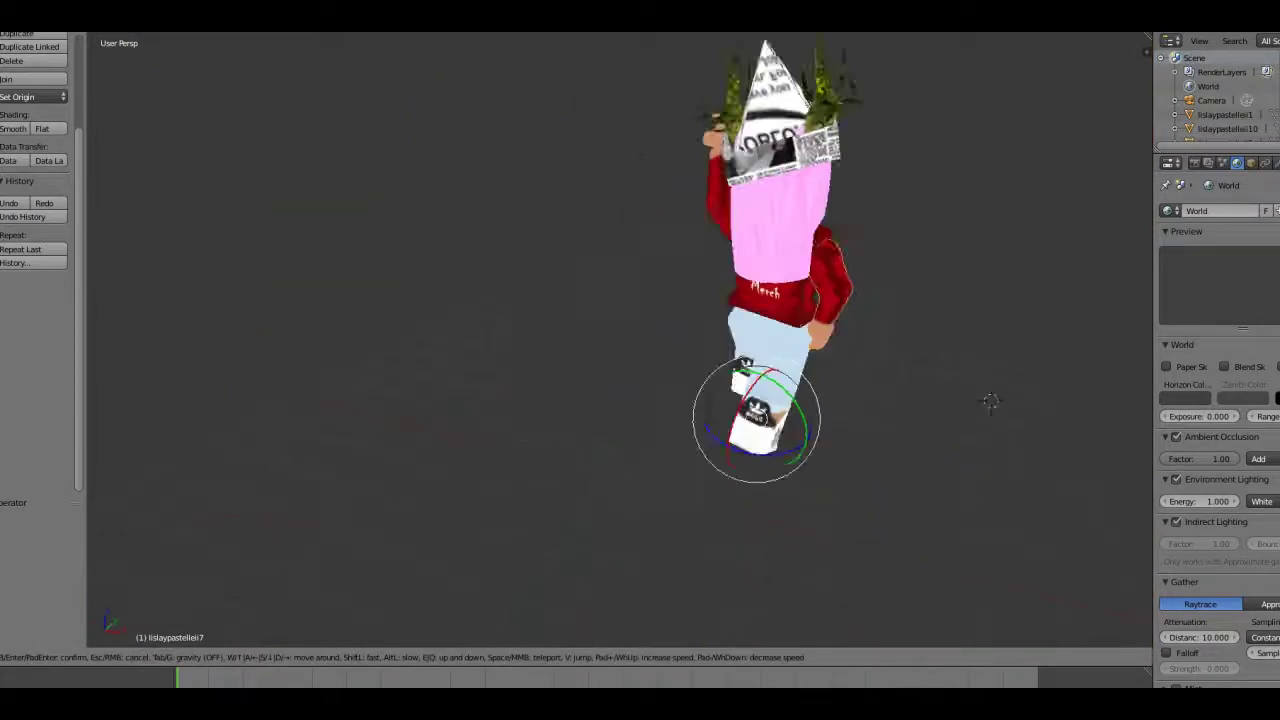
pyautogui.click(20, 657)
pyautogui.click(41, 606)
pyautogui.hotkey('shift', 'f')
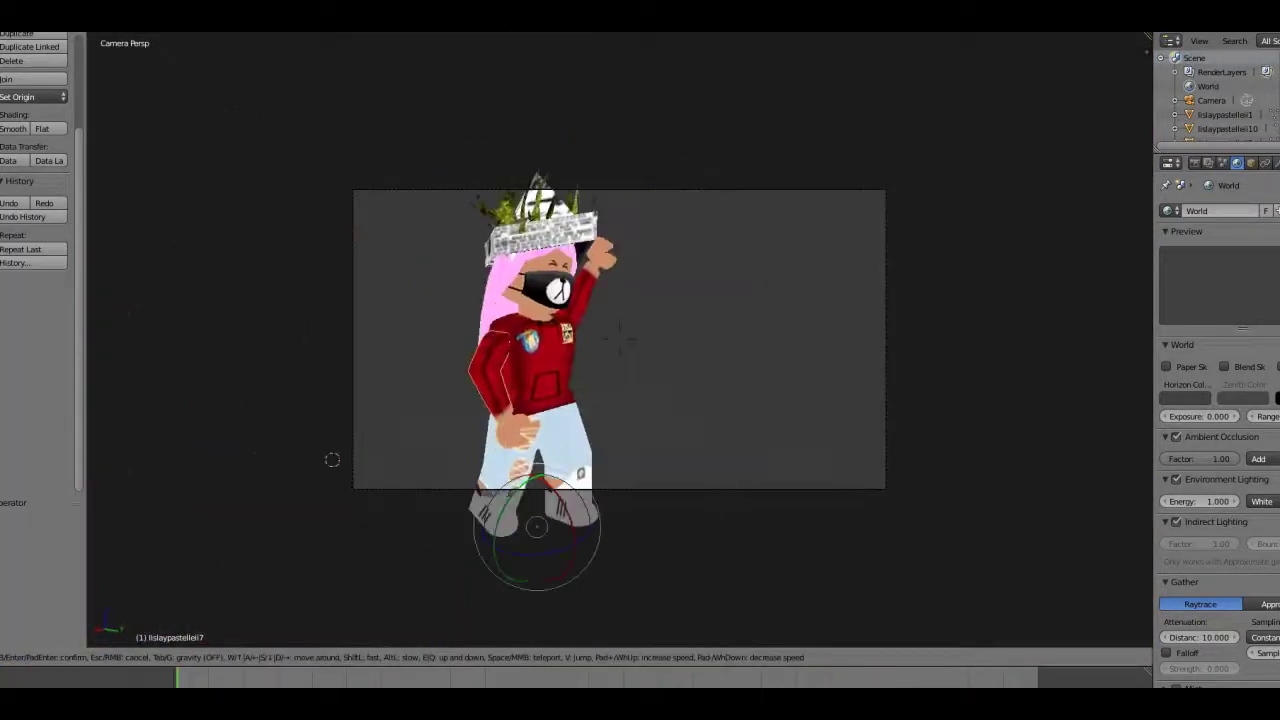
pyautogui.press('s')
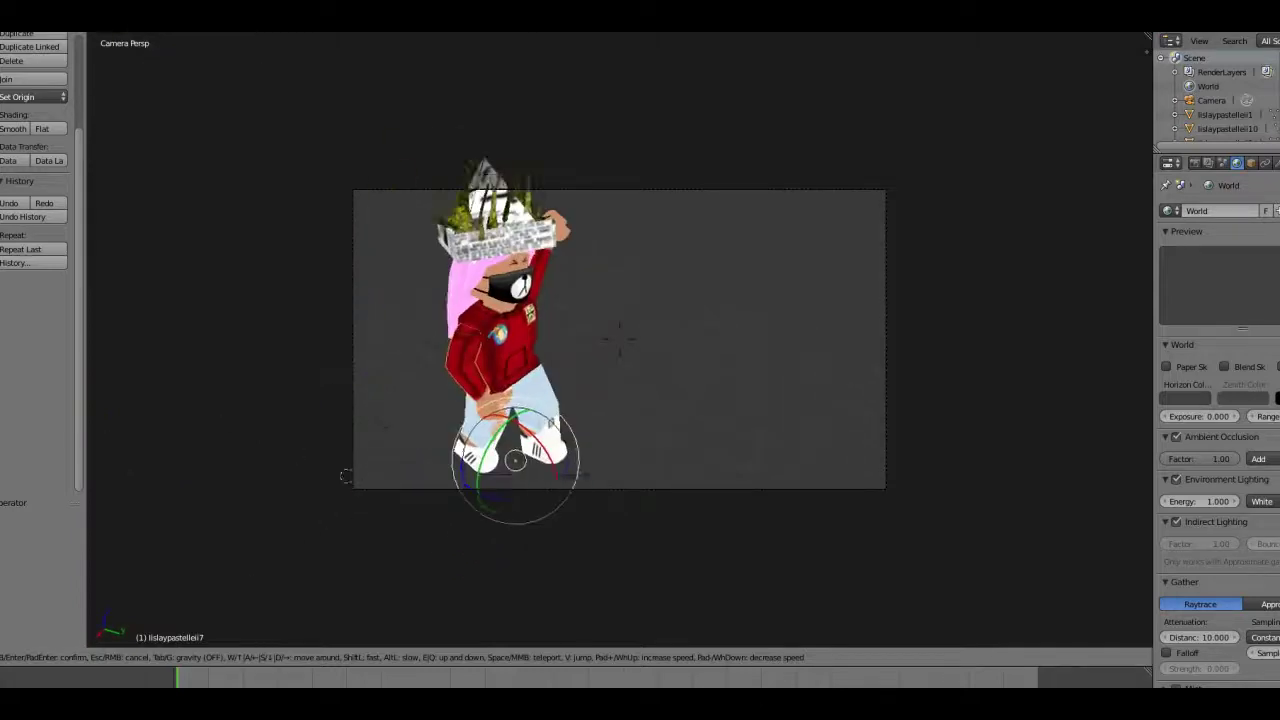
pyautogui.click(592, 386)
# Render the avatar with F12 and choose Save As Image
pyautogui.press('F12')
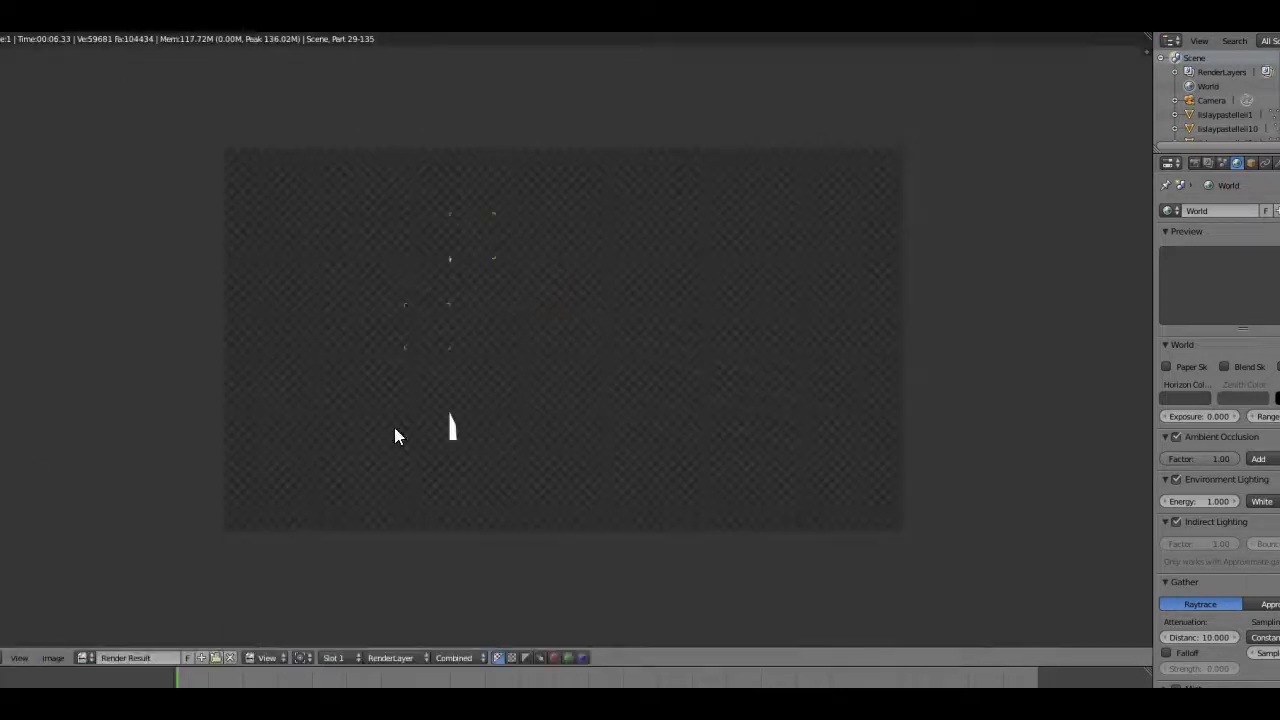
pyautogui.click(53, 657)
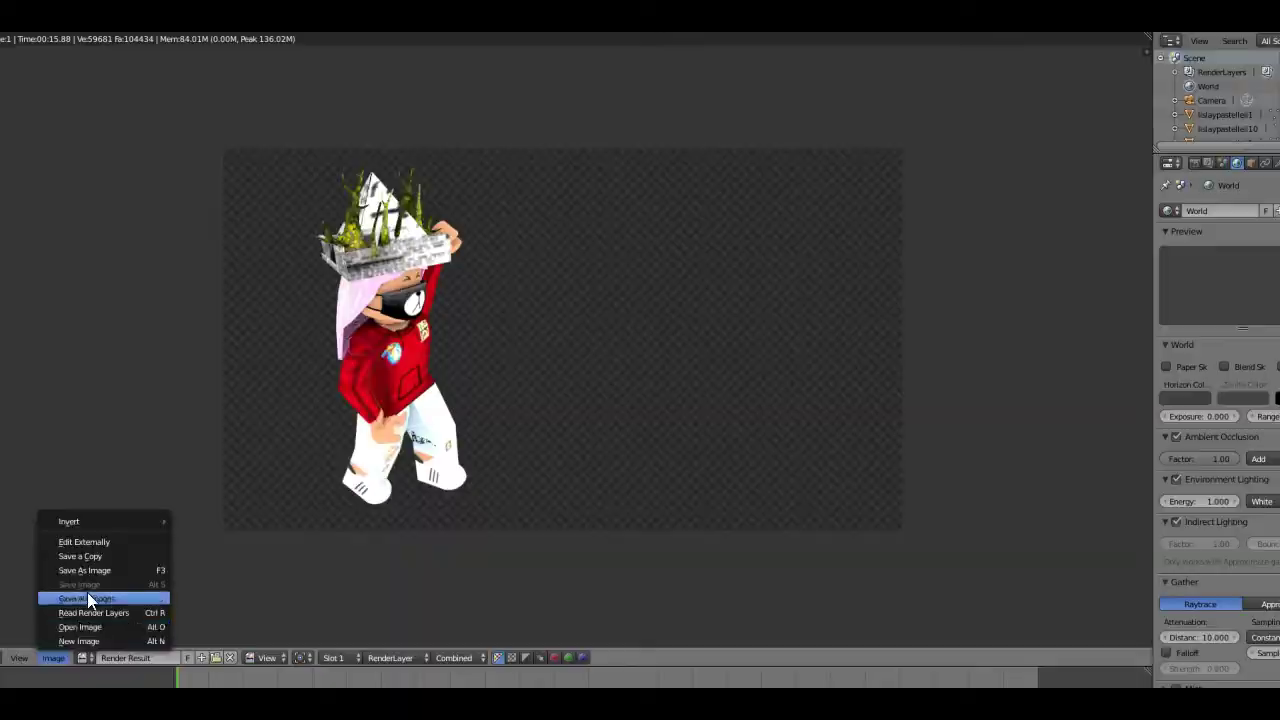
pyautogui.click(84, 570)
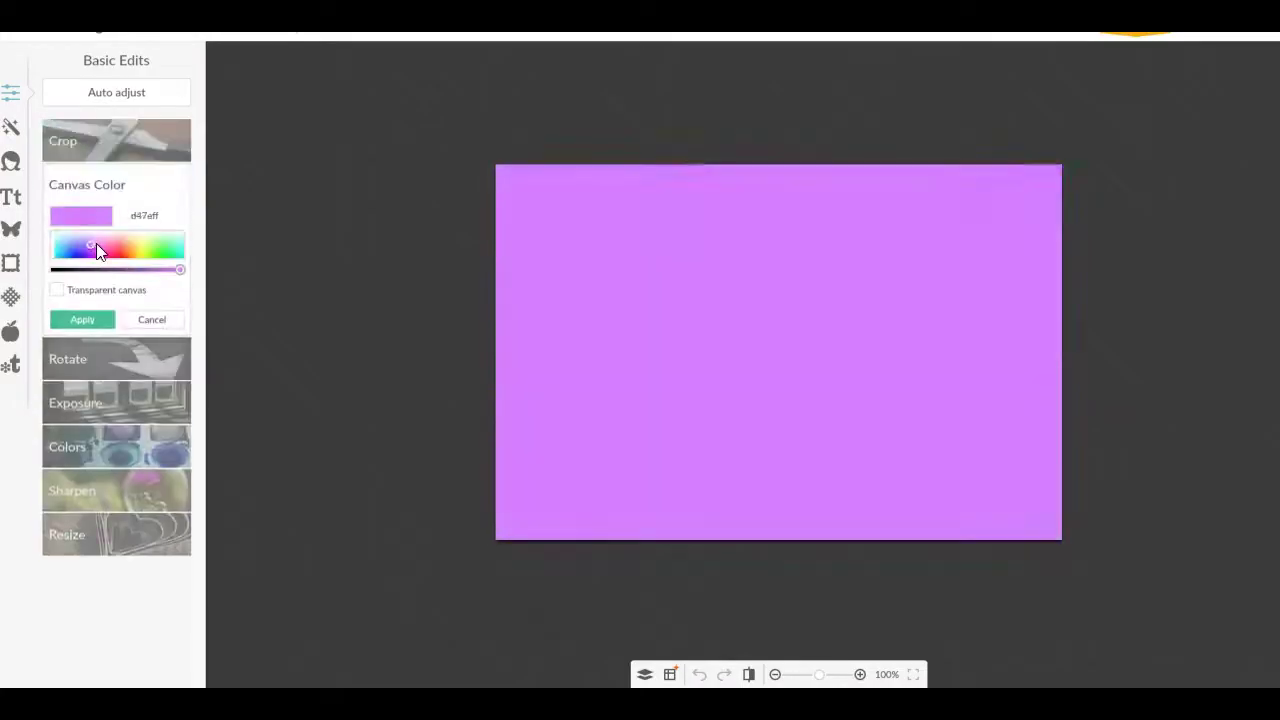
# Apply a light pink canvas colour, overlay the avatar render, and add the first Light Trails texture
pyautogui.click(98, 240)
pyautogui.click(82, 319)
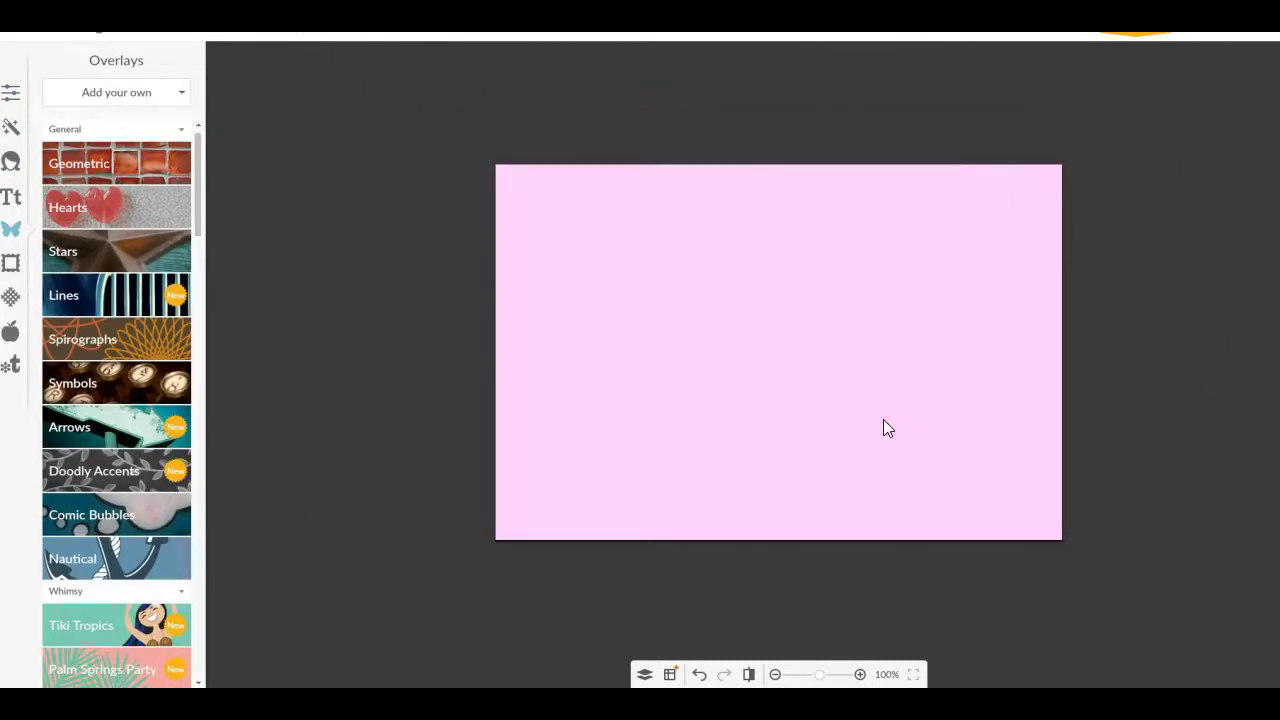
pyautogui.click(18, 300)
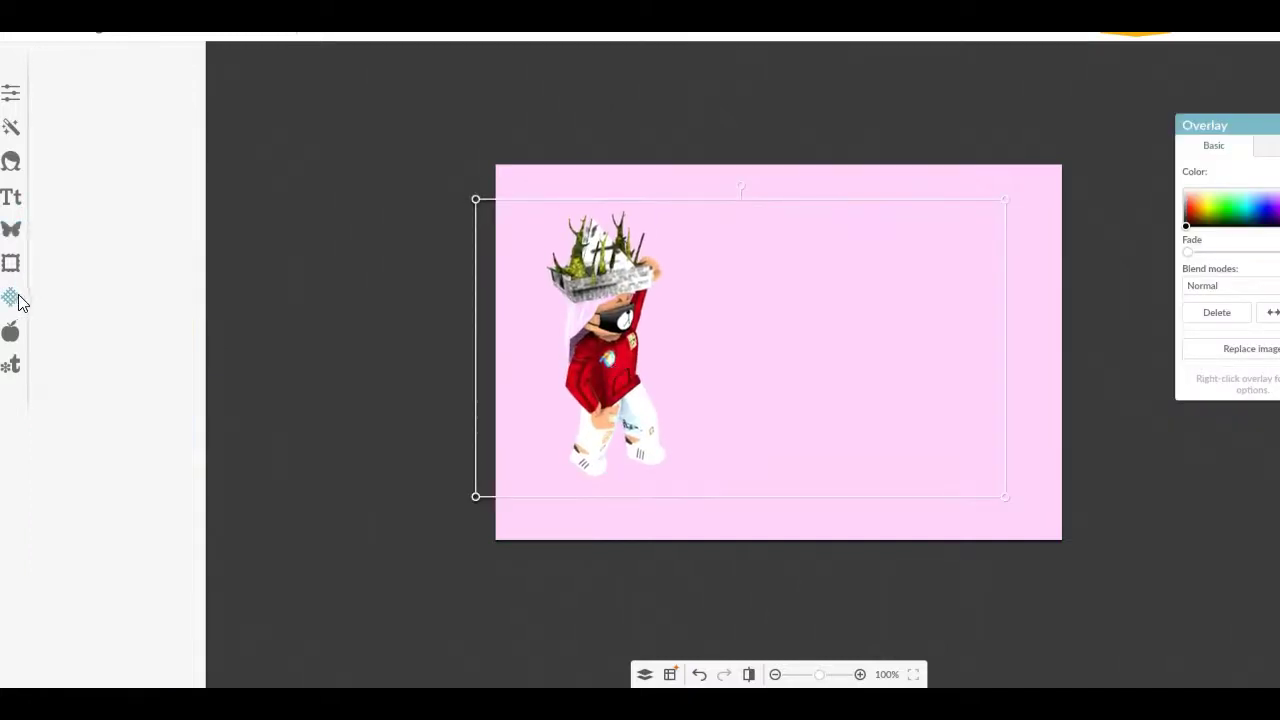
pyautogui.click(110, 230)
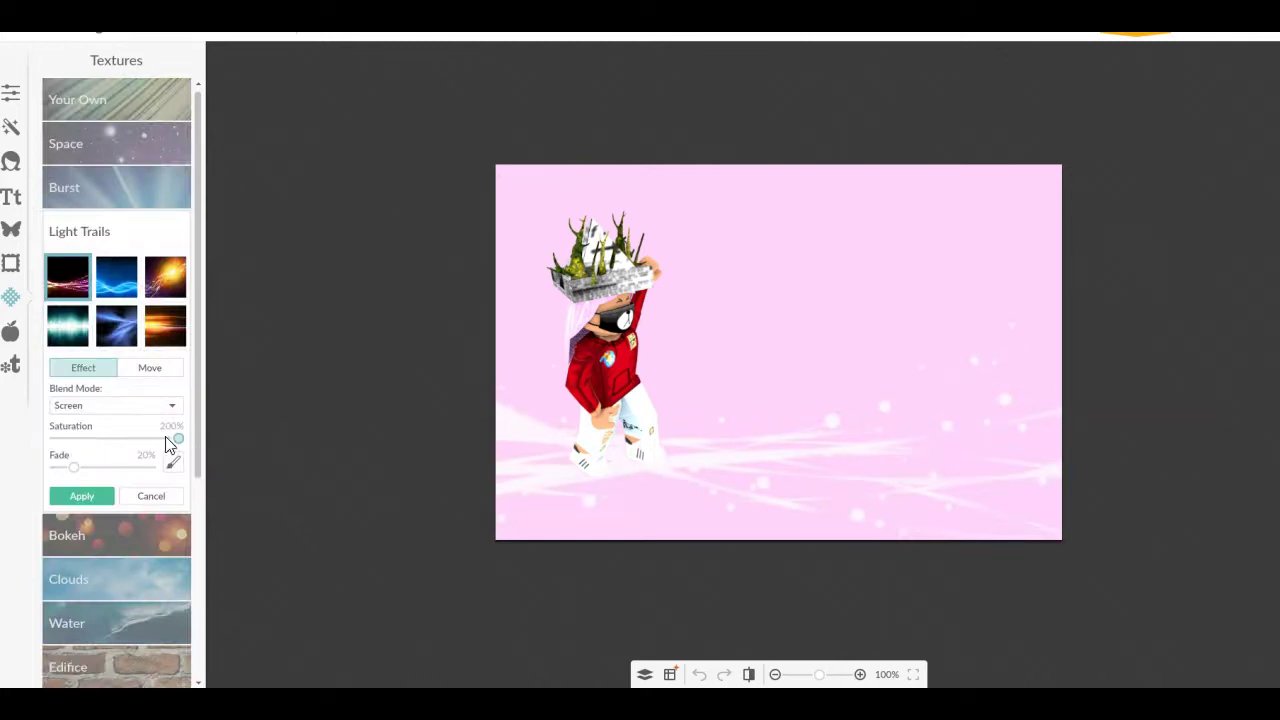
# Fade the Light Trails texture to 57%, flip and rotate it, and apply it
pyautogui.click(109, 467)
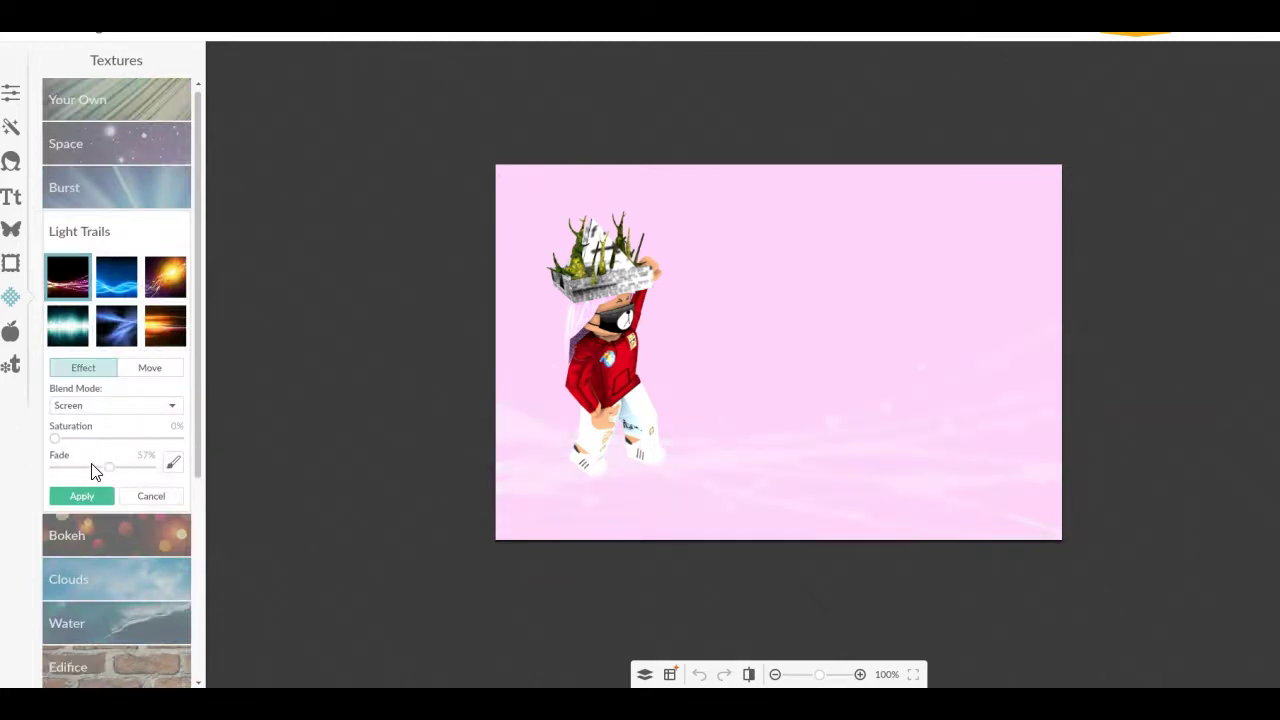
pyautogui.click(155, 378)
pyautogui.click(166, 396)
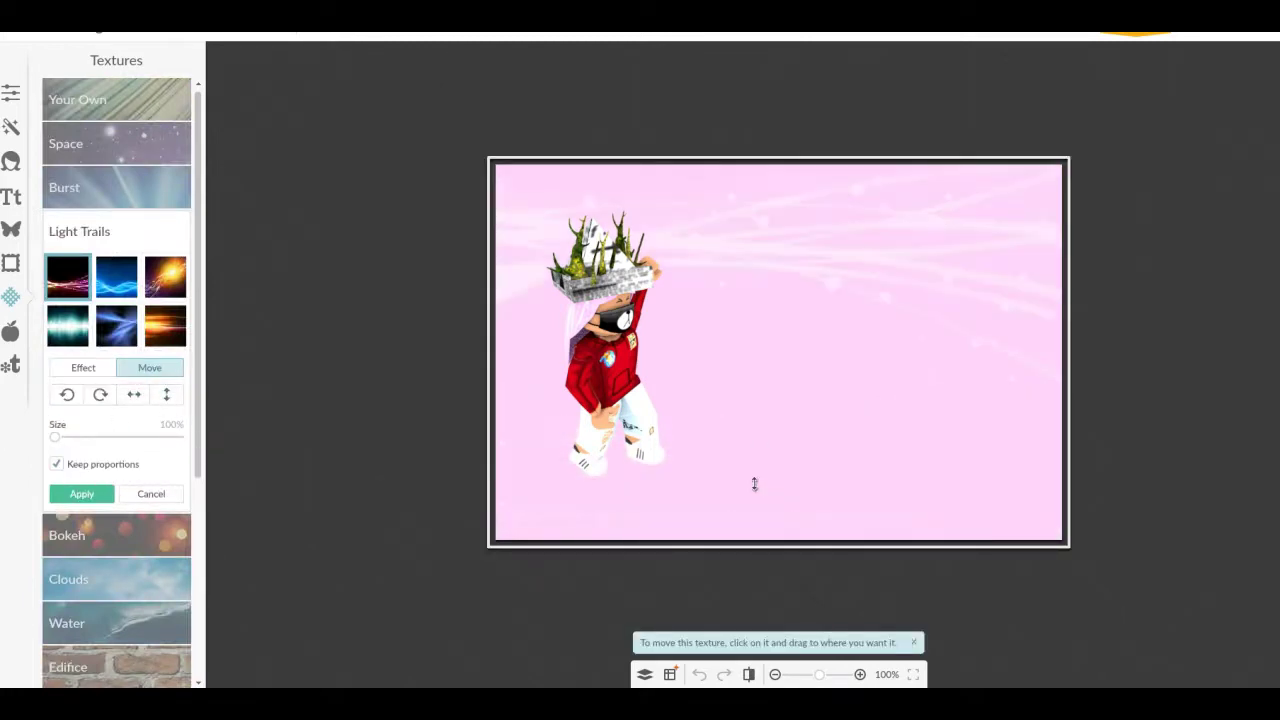
pyautogui.click(166, 394)
pyautogui.click(100, 394)
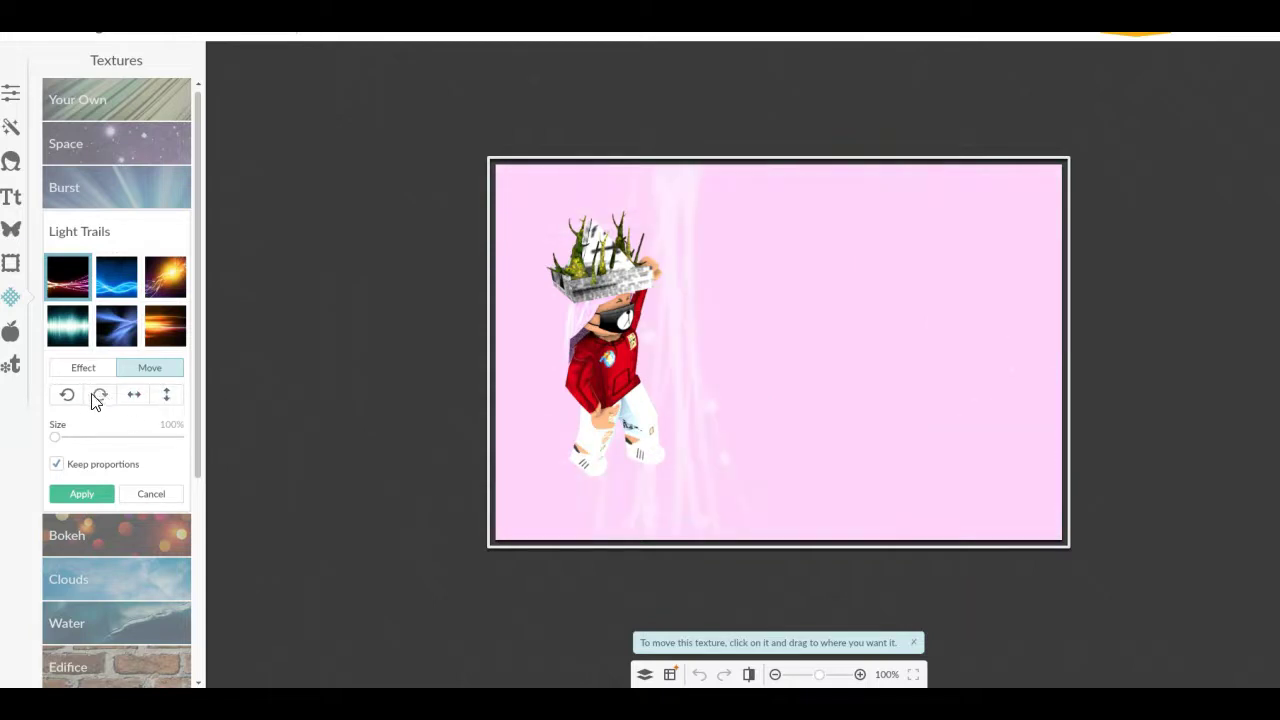
pyautogui.click(67, 394)
pyautogui.click(83, 367)
pyautogui.click(82, 494)
# Apply the diagonal swirling Light Trails texture with its fade lowered to 60%
pyautogui.click(141, 252)
pyautogui.click(165, 325)
pyautogui.moveTo(155, 467); pyautogui.dragTo(132, 467)
pyautogui.click(170, 293)
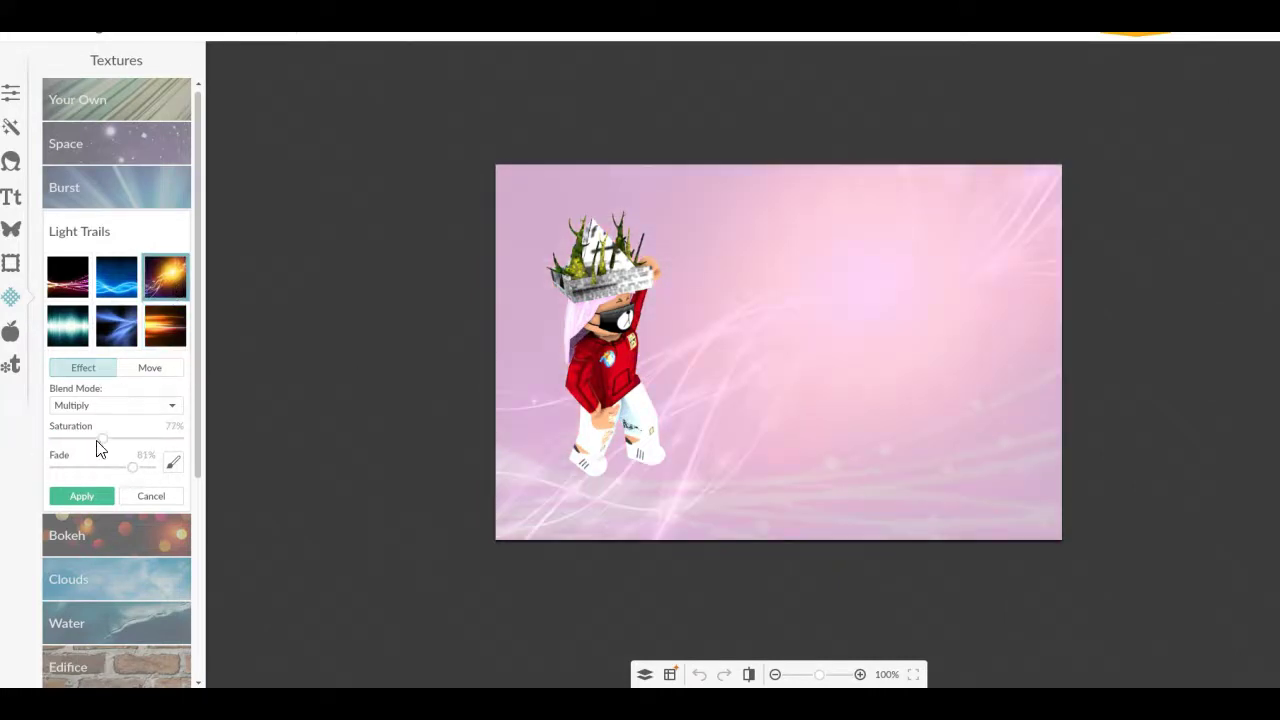
pyautogui.click(112, 467)
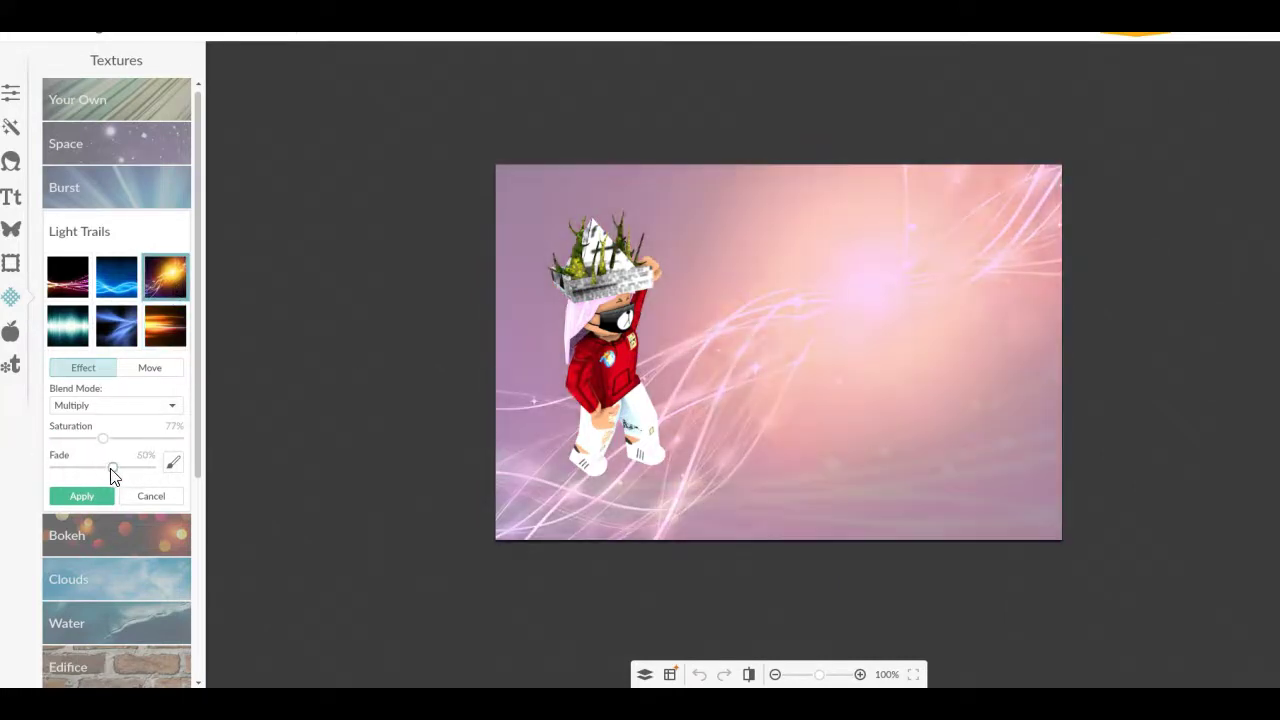
pyautogui.click(82, 496)
# Preview a Bokeh texture, discard it, and bring up the Overlays panel
pyautogui.click(100, 278)
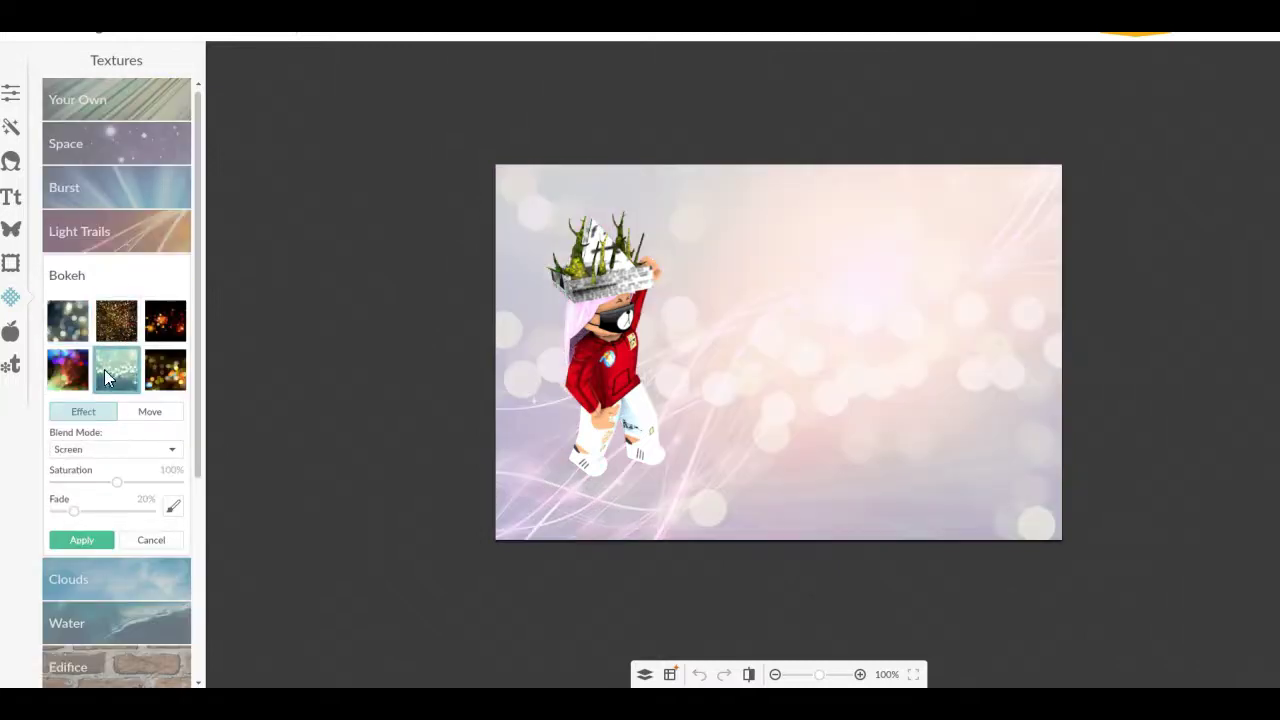
pyautogui.click(150, 540)
pyautogui.click(11, 229)
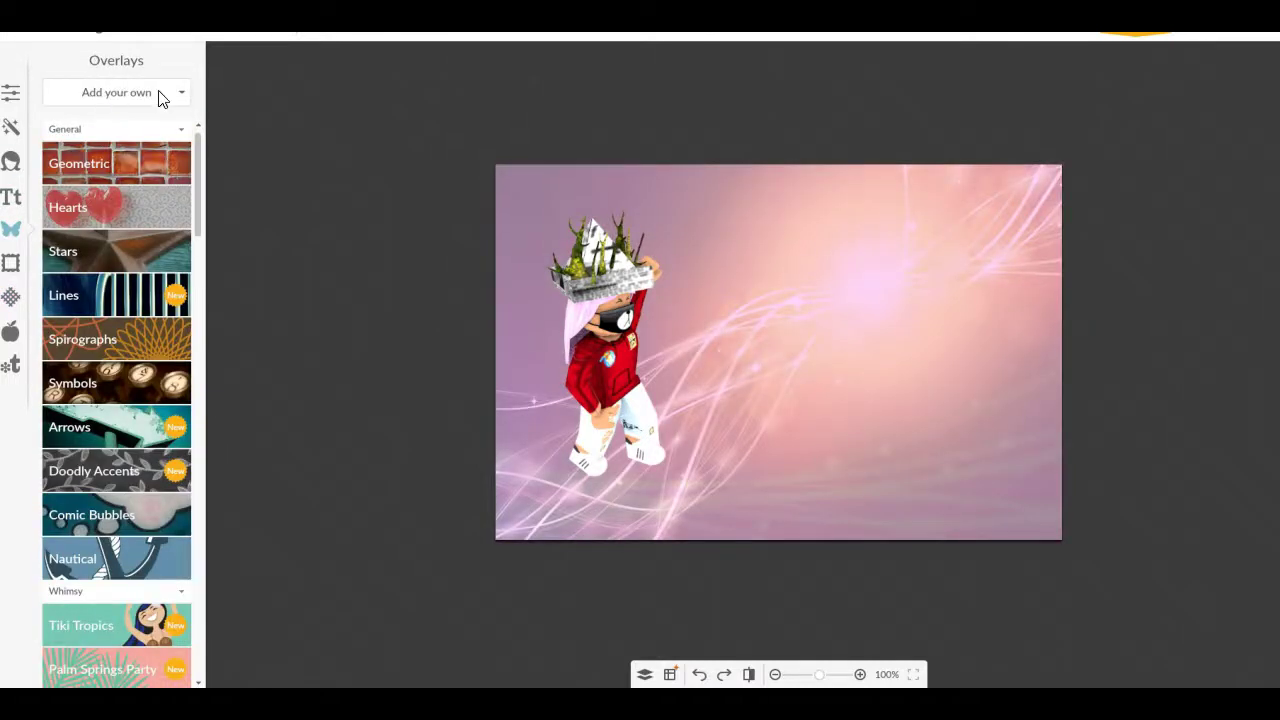
# Add a second avatar render from the computer and fade it slightly
pyautogui.click(160, 97)
pyautogui.click(490, 258)
pyautogui.click(864, 483)
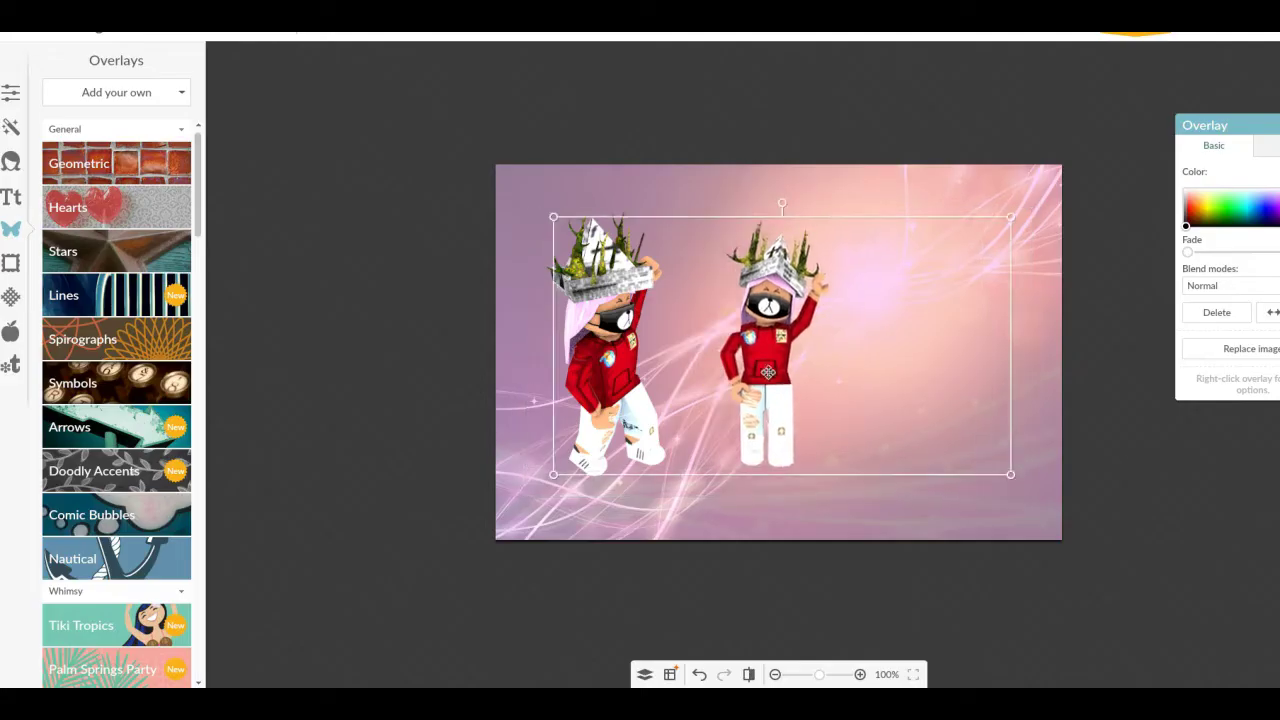
pyautogui.moveTo(1187, 251); pyautogui.dragTo(1234, 251)
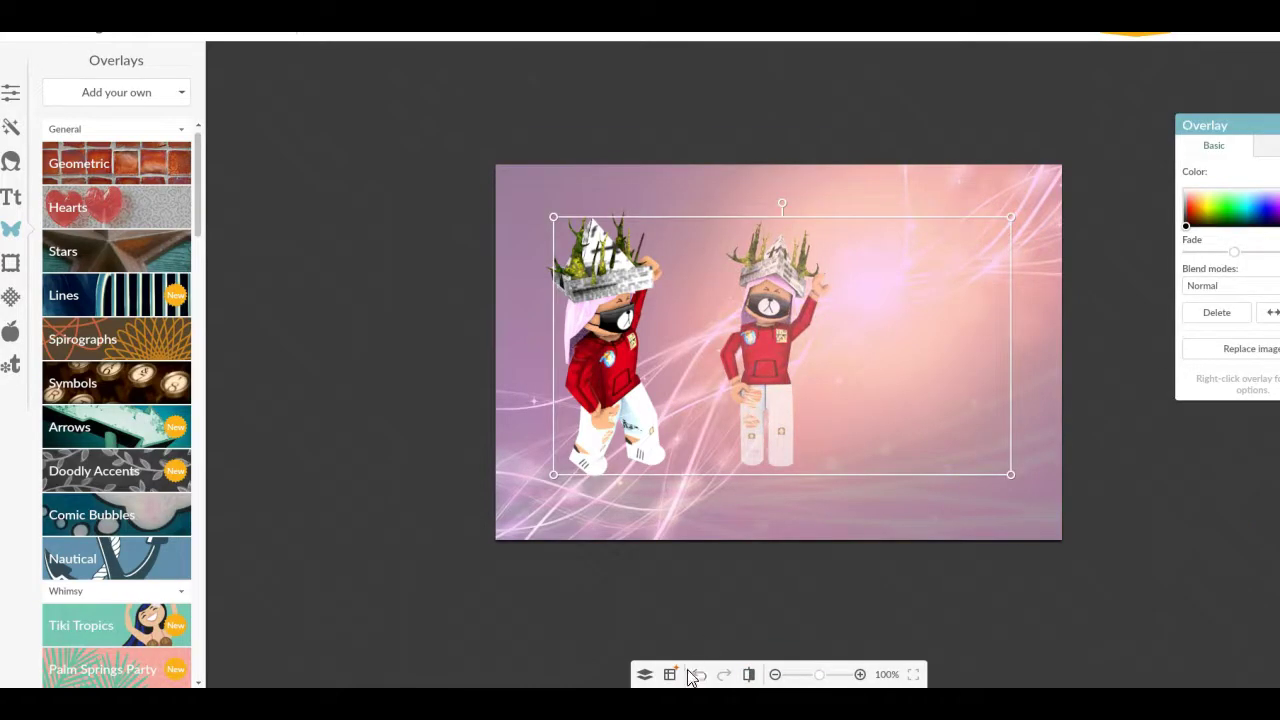
# Add the third avatar render, mirror it horizontally, and size and place it on the right
pyautogui.click(122, 92)
pyautogui.click(115, 120)
pyautogui.click(855, 481)
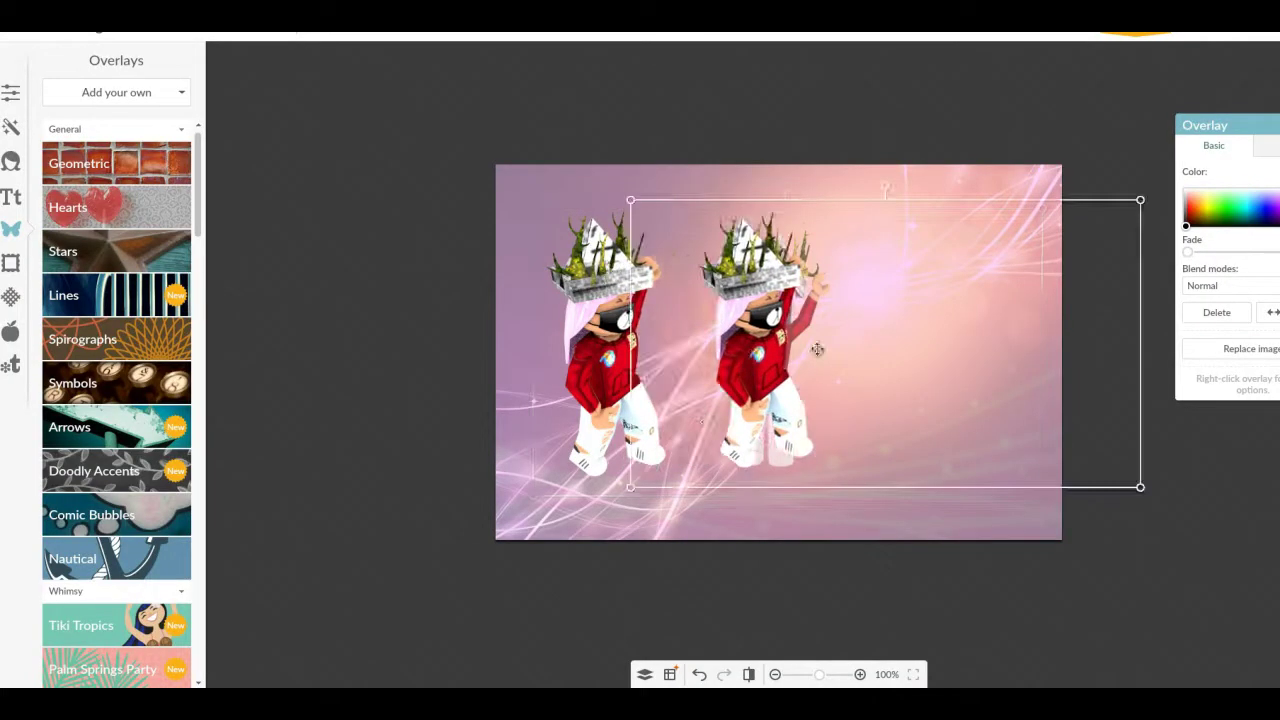
pyautogui.moveTo(746, 380); pyautogui.dragTo(923, 383)
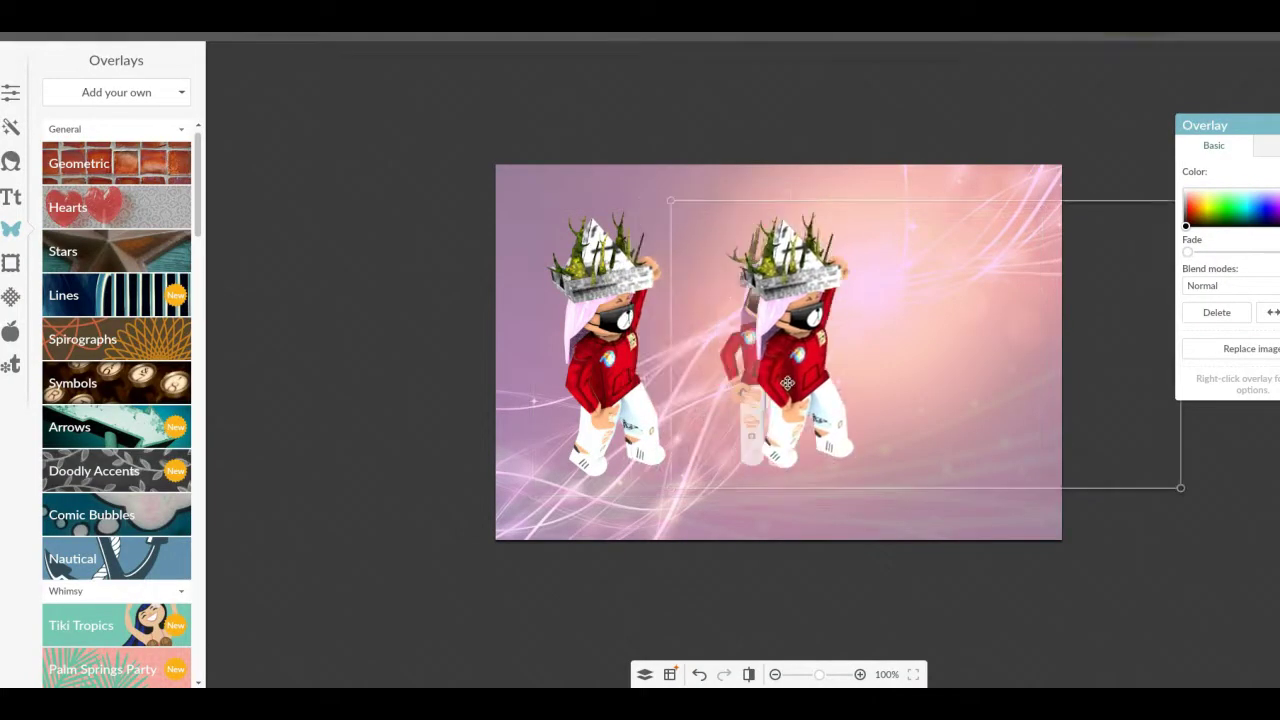
pyautogui.click(1273, 314)
pyautogui.moveTo(938, 202)
pyautogui.mouseDown()
pyautogui.moveTo(558, 213)
pyautogui.moveTo(525, 196)
pyautogui.mouseUp()
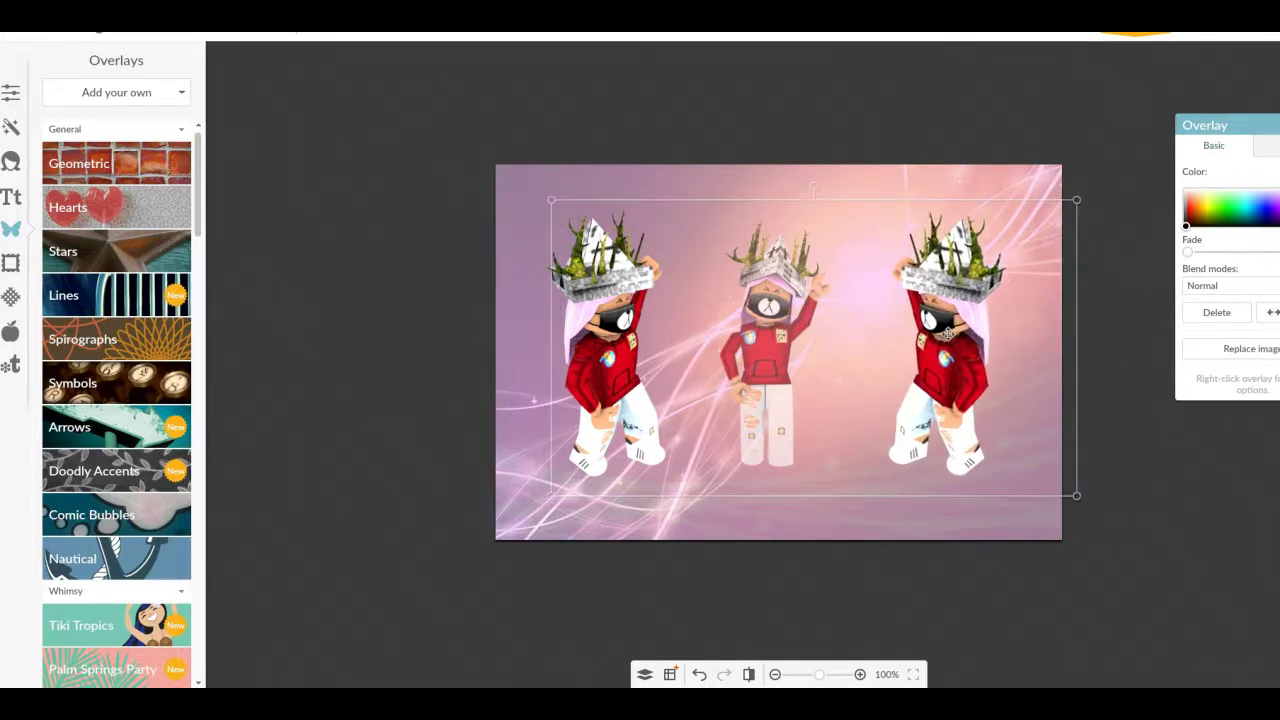
pyautogui.moveTo(553, 340); pyautogui.dragTo(550, 340)
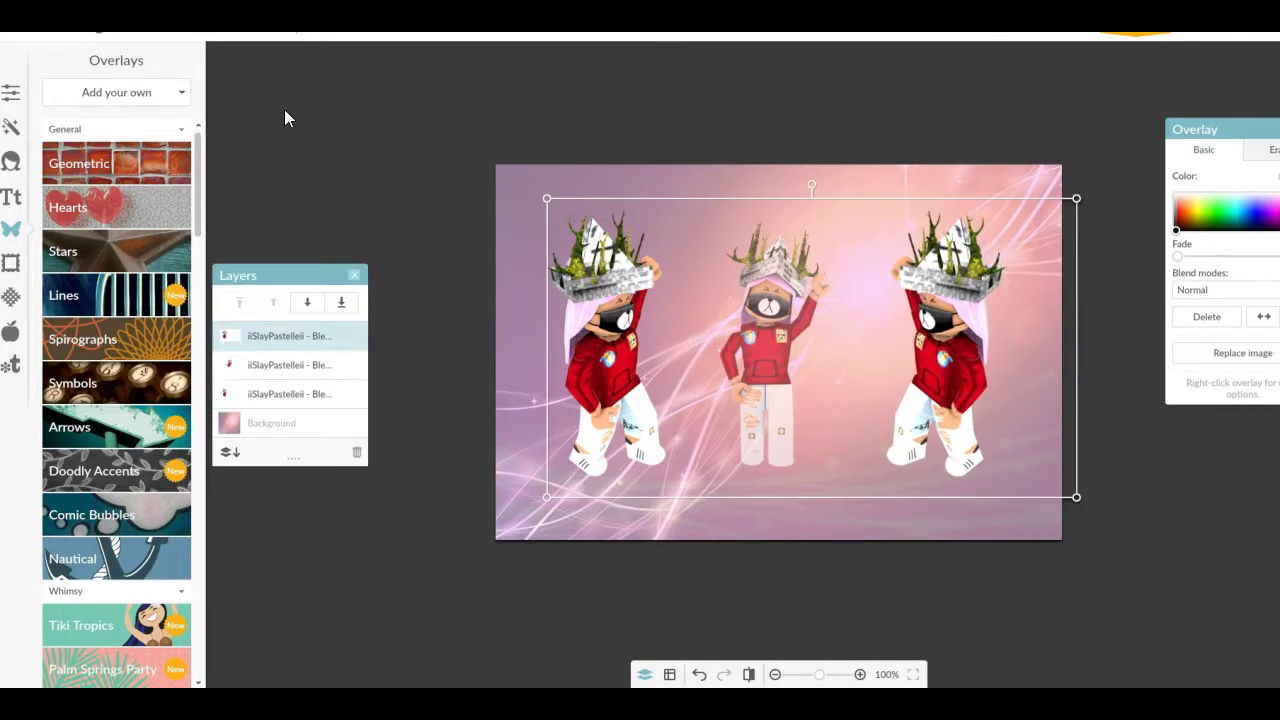
# Add a text box in the Overlock font with the username as the title
pyautogui.click(11, 197)
pyautogui.scroll(-1, 120, 400)
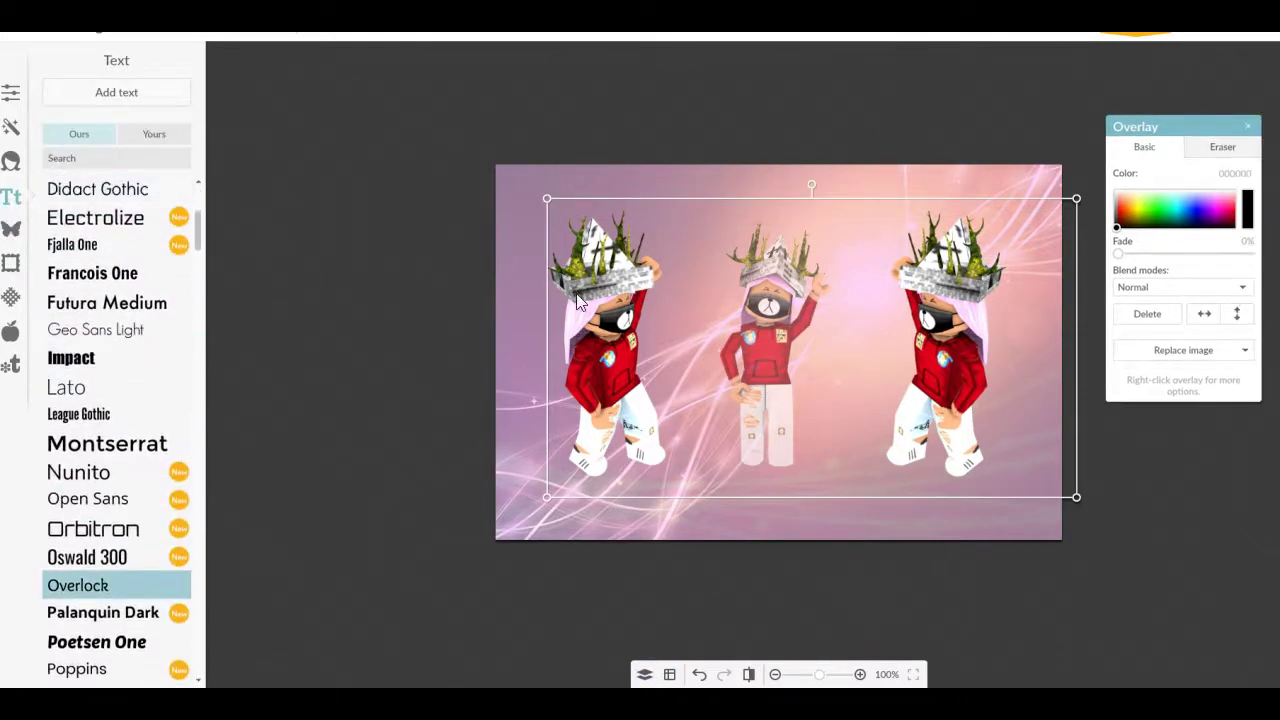
pyautogui.click(110, 91)
pyautogui.click(820, 360)
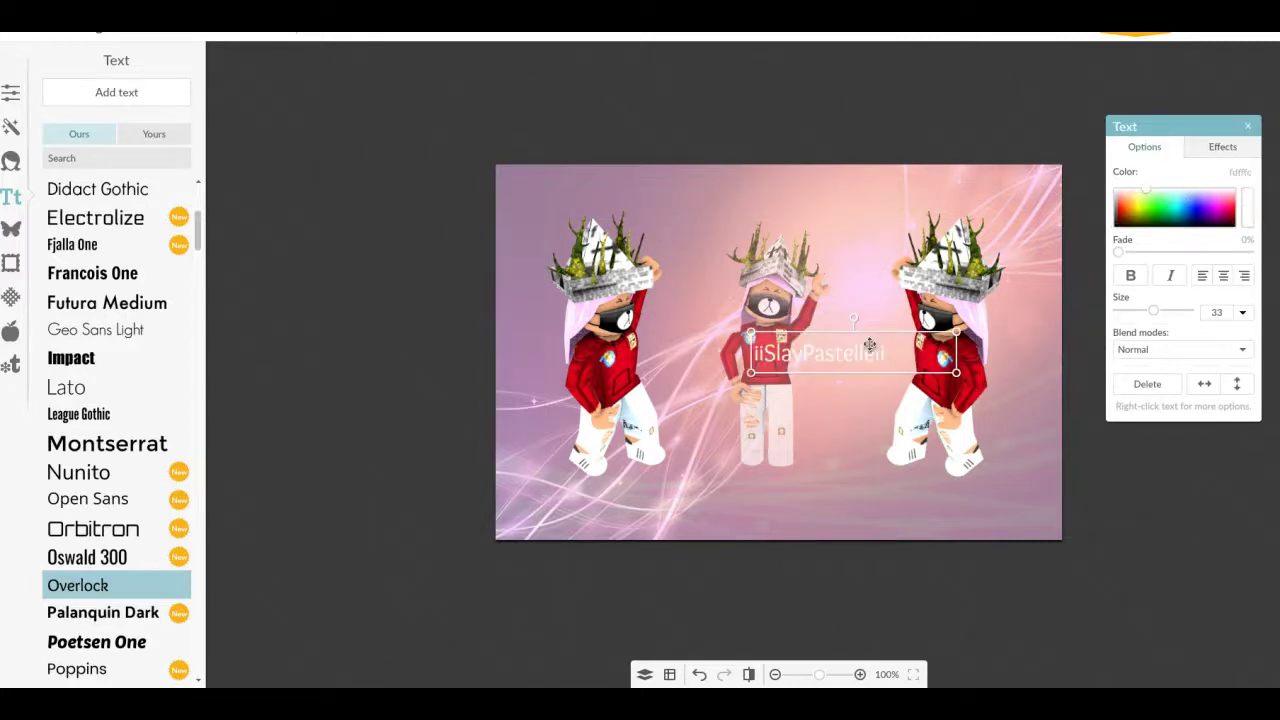
# Move the username title to the middle of the canvas and enlarge it to size 69
pyautogui.click(710, 324)
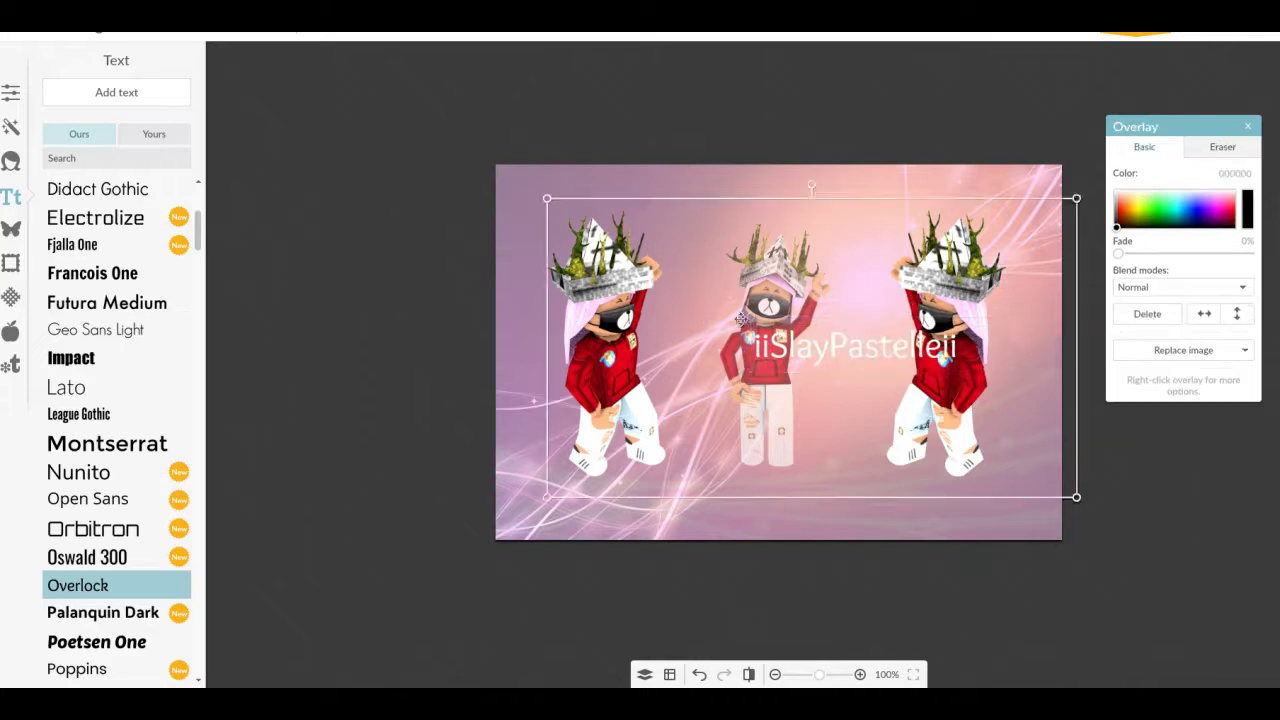
pyautogui.click(644, 674)
pyautogui.click(297, 350)
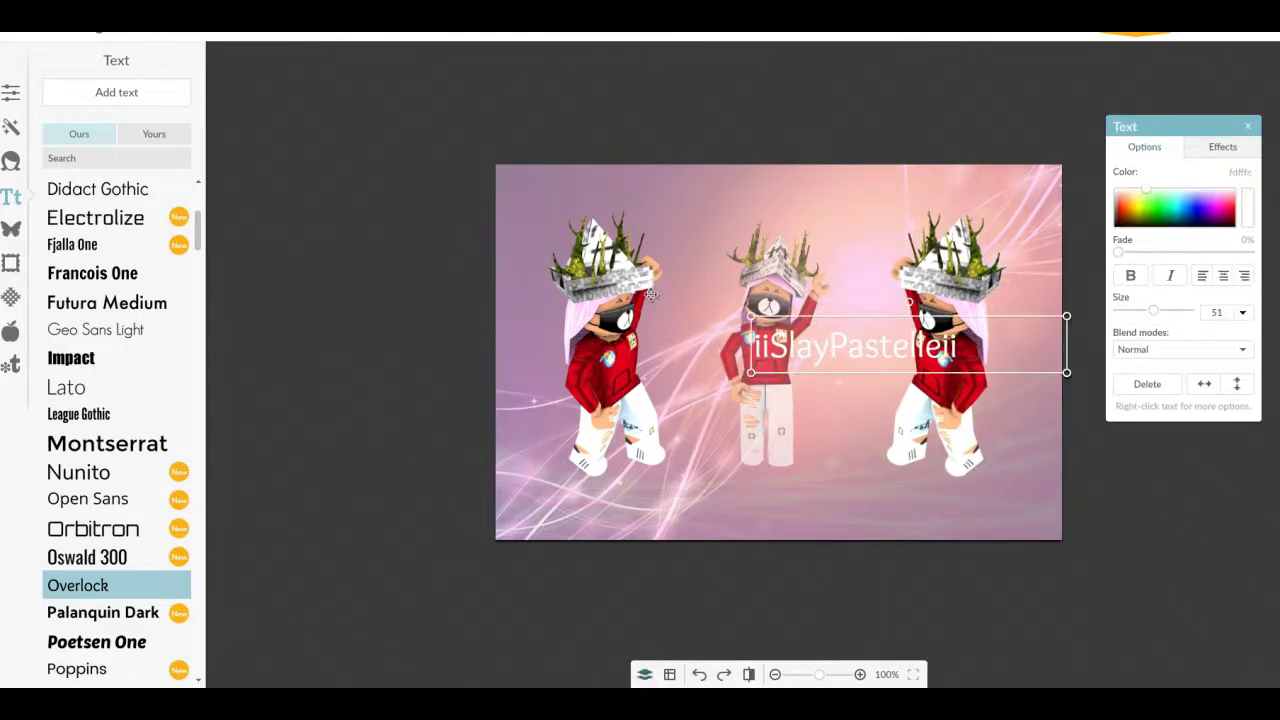
pyautogui.moveTo(836, 349); pyautogui.dragTo(648, 355)
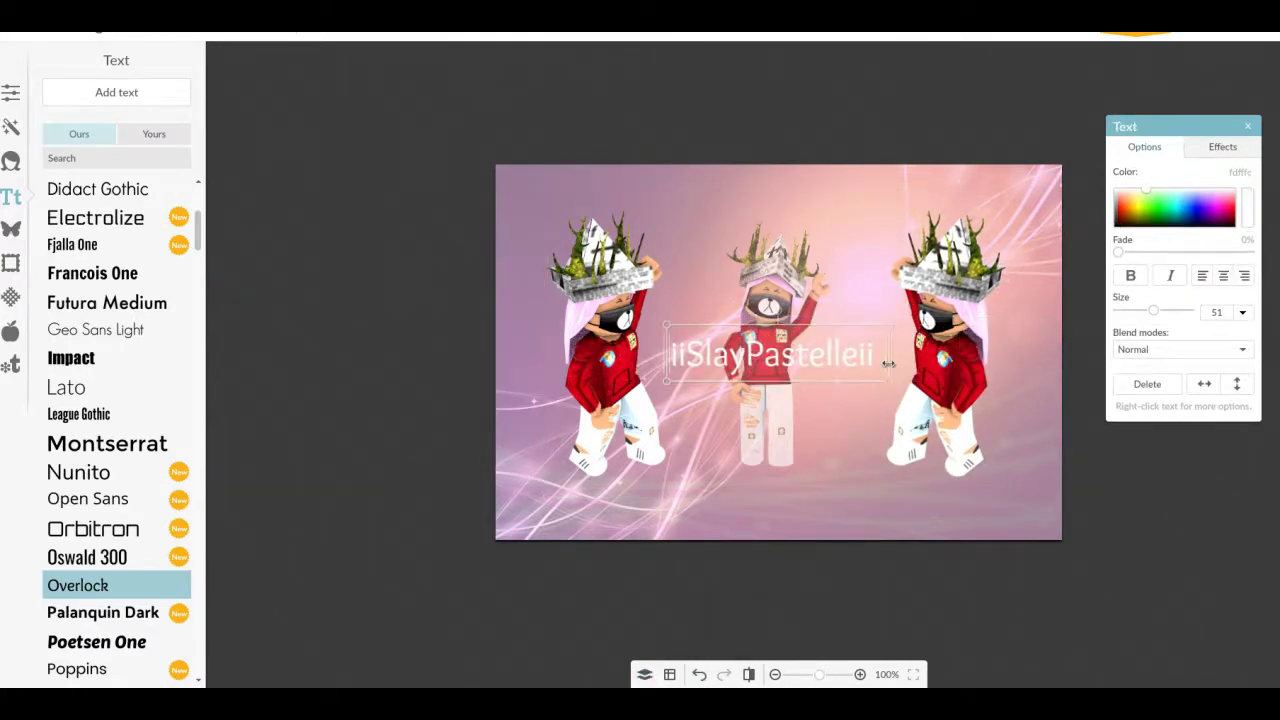
pyautogui.moveTo(889, 338); pyautogui.dragTo(915, 340)
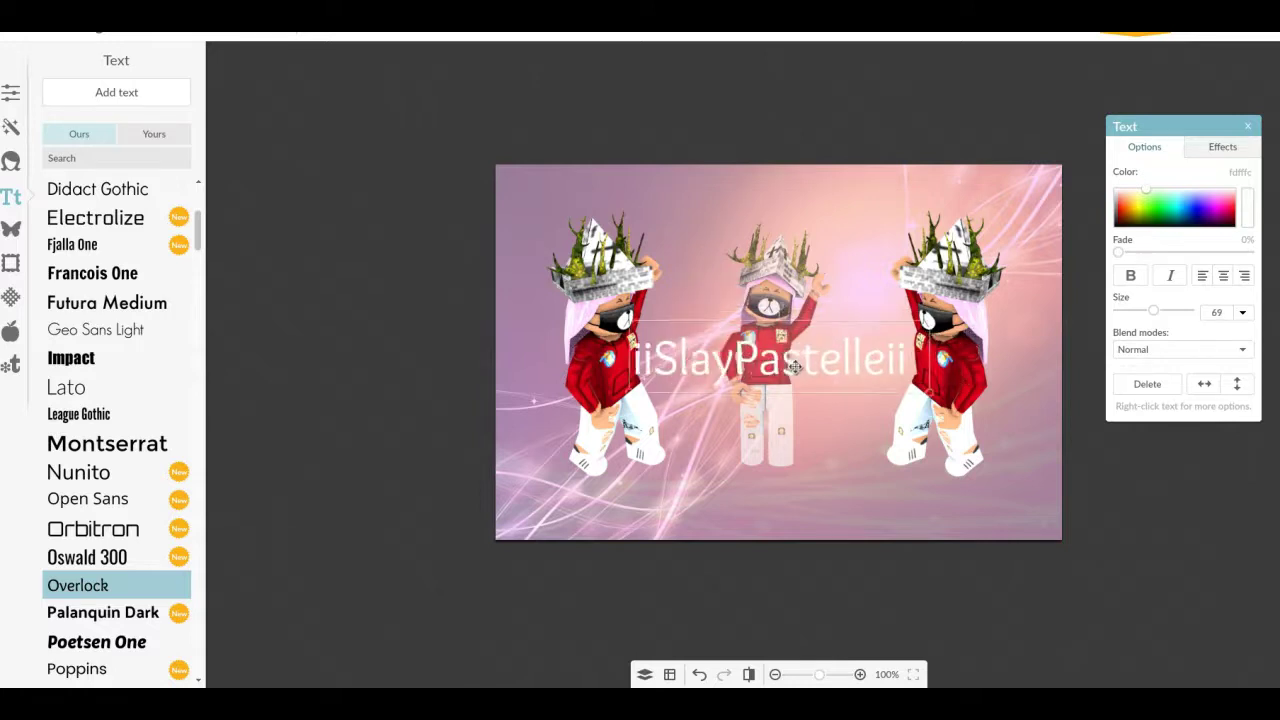
# Give the title a Drop Shadow effect style, trying a pink shadow colour
pyautogui.click(1215, 148)
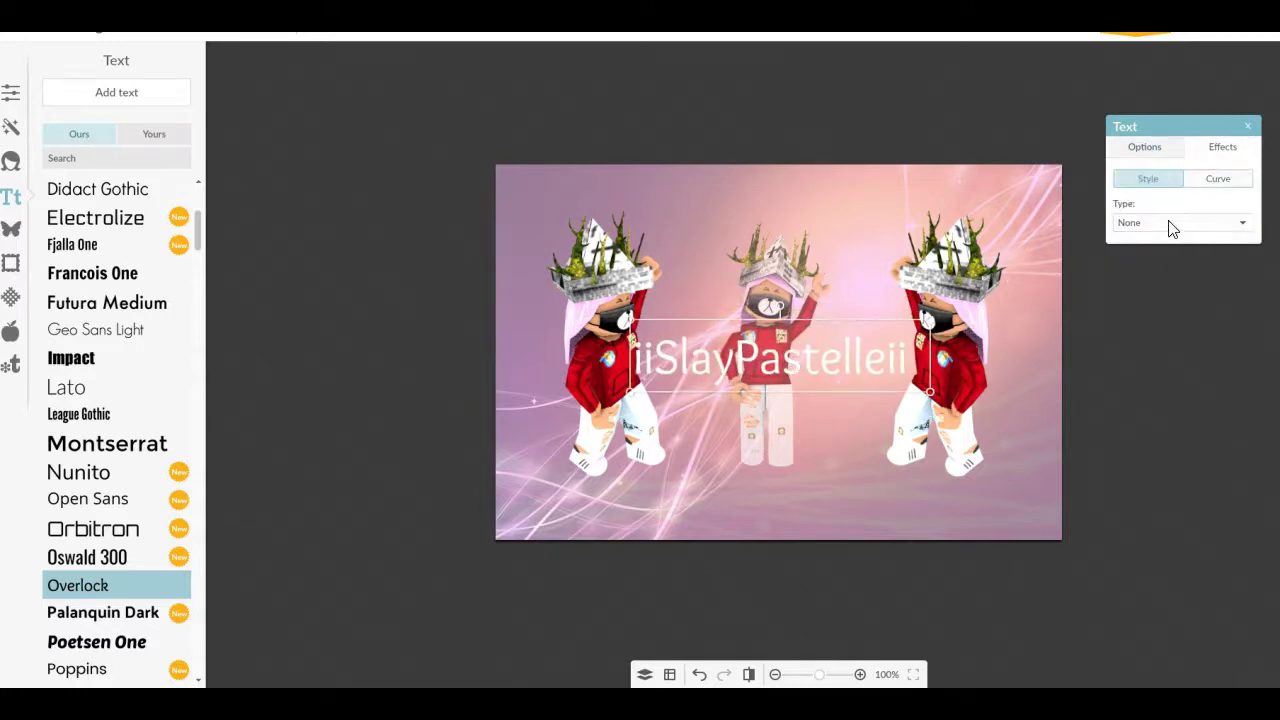
pyautogui.click(1180, 222)
pyautogui.click(1172, 288)
pyautogui.click(1185, 224)
pyautogui.click(1162, 268)
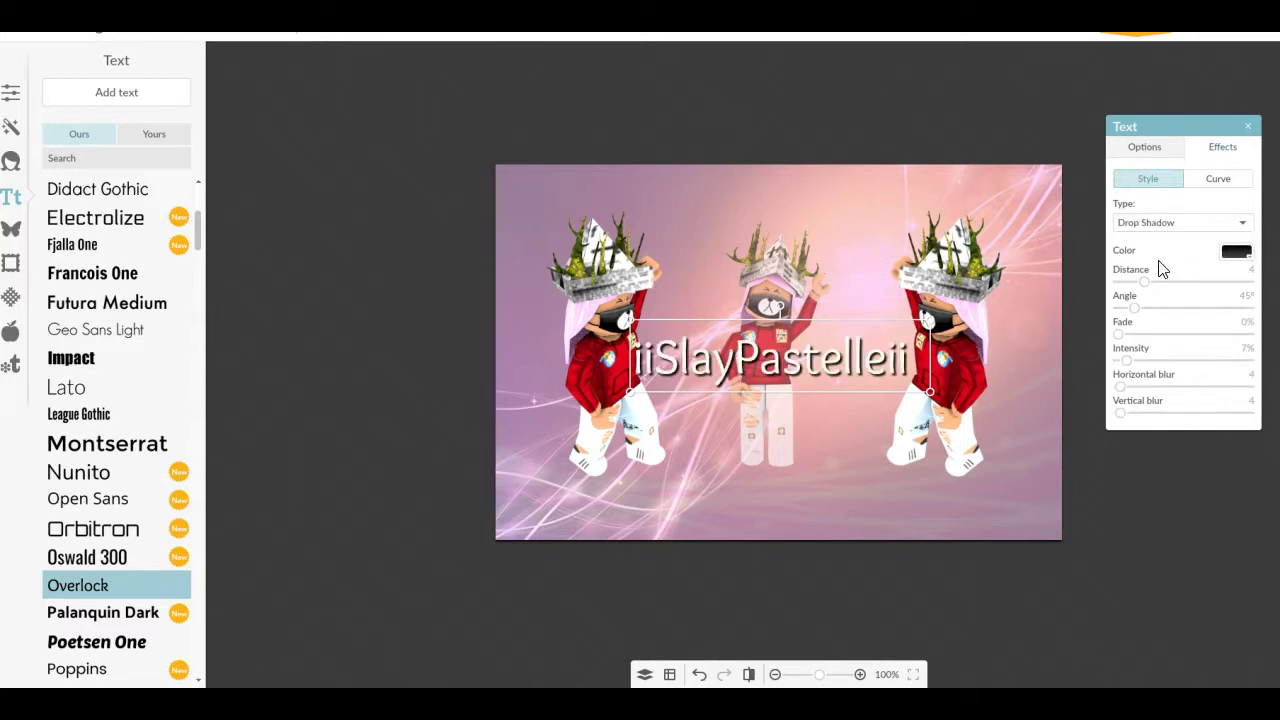
pyautogui.click(1237, 253)
pyautogui.click(1262, 340)
# Undo the pink shadow colour and reselect the title layer
pyautogui.click(842, 360)
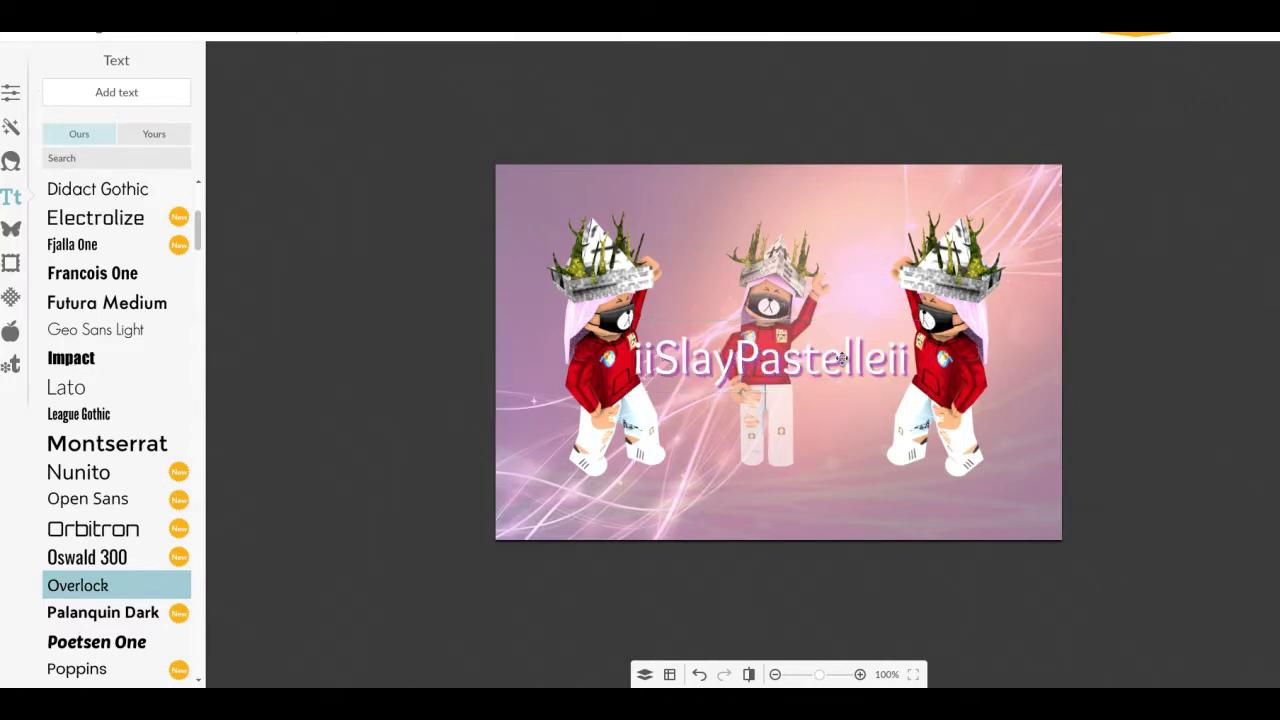
pyautogui.click(766, 307)
pyautogui.click(702, 674)
pyautogui.click(928, 335)
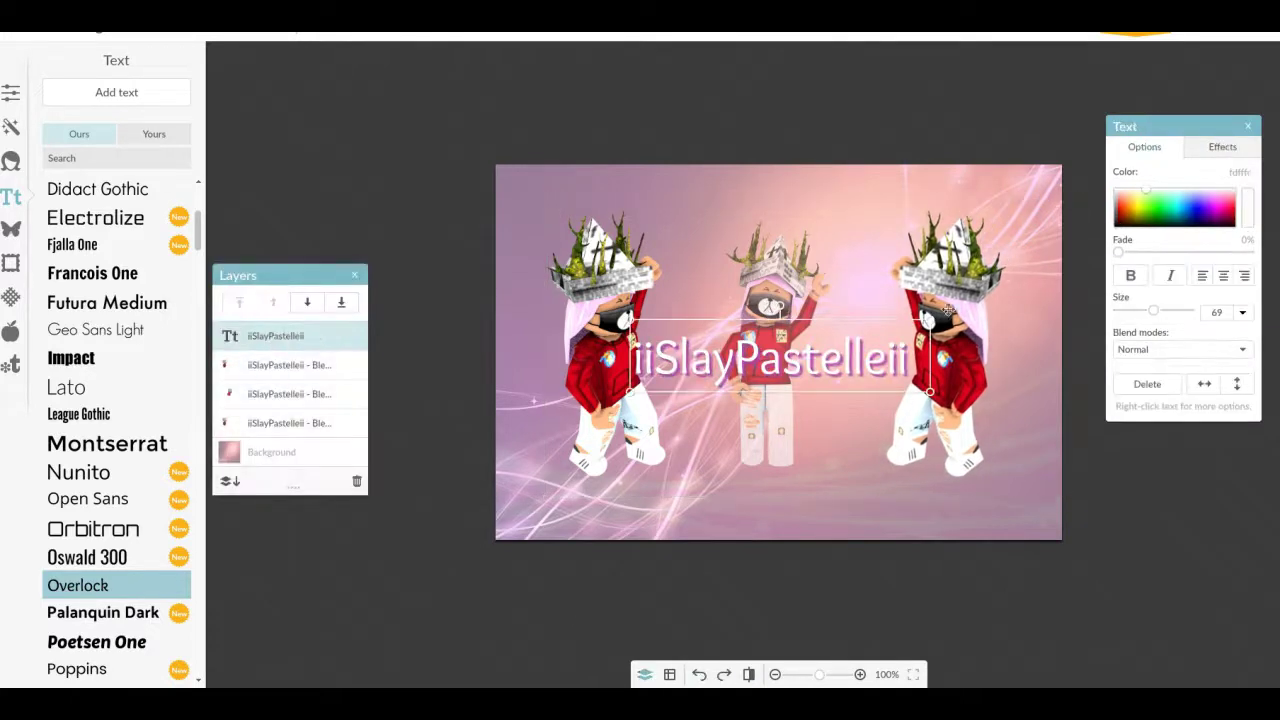
# Add a small first-name label in the Quicksand font
pyautogui.click(287, 397)
pyautogui.click(521, 365)
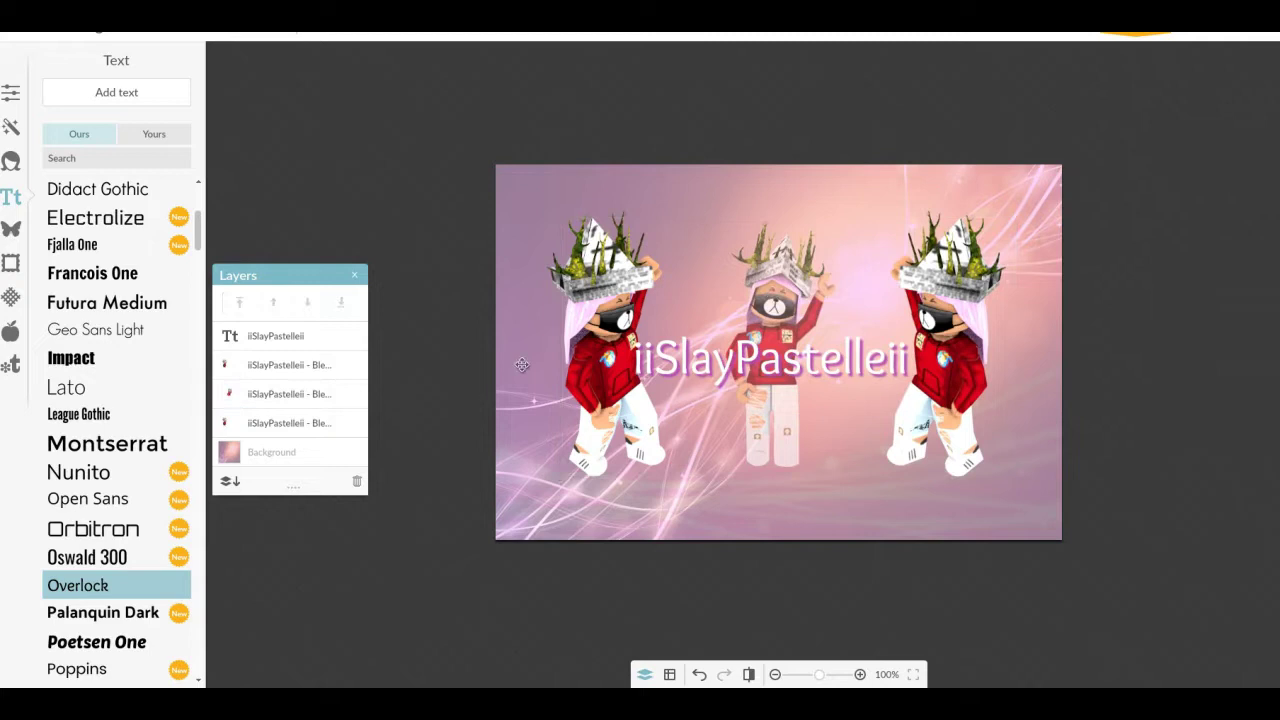
pyautogui.scroll(-3, 104, 302)
pyautogui.click(94, 557)
pyautogui.click(116, 92)
pyautogui.write('Elise RBLX')
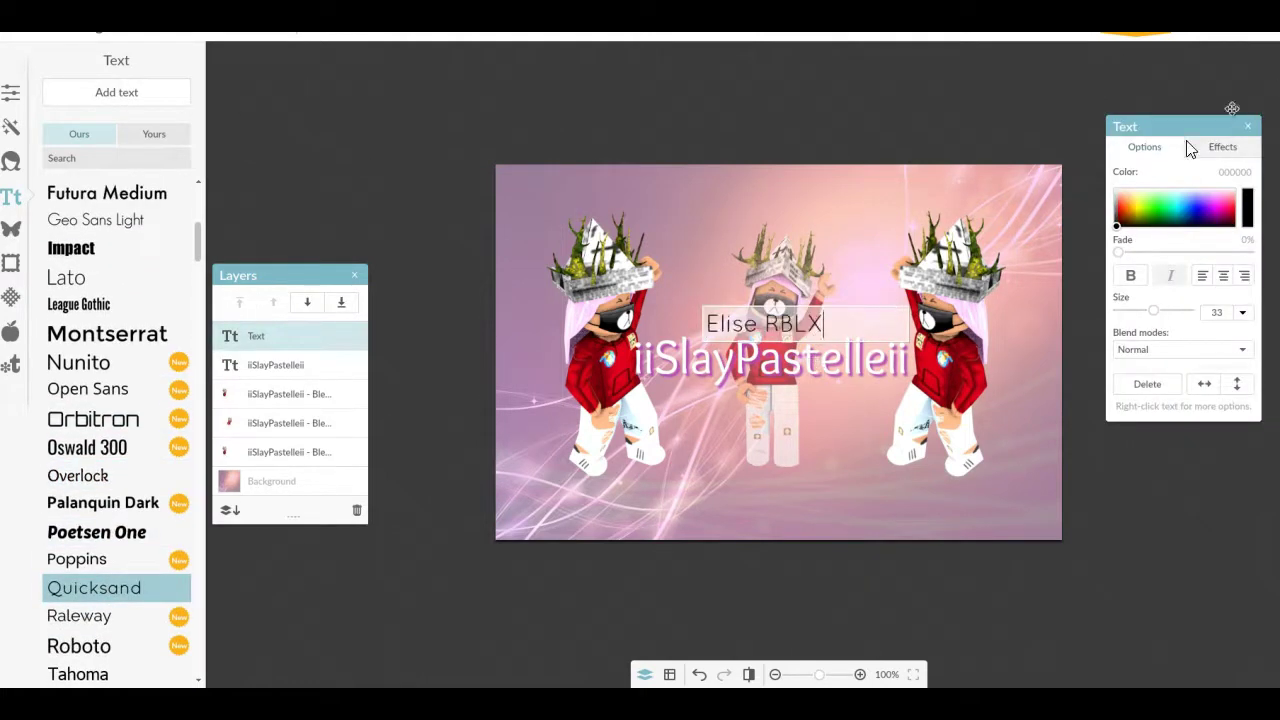
pyautogui.click(1174, 189)
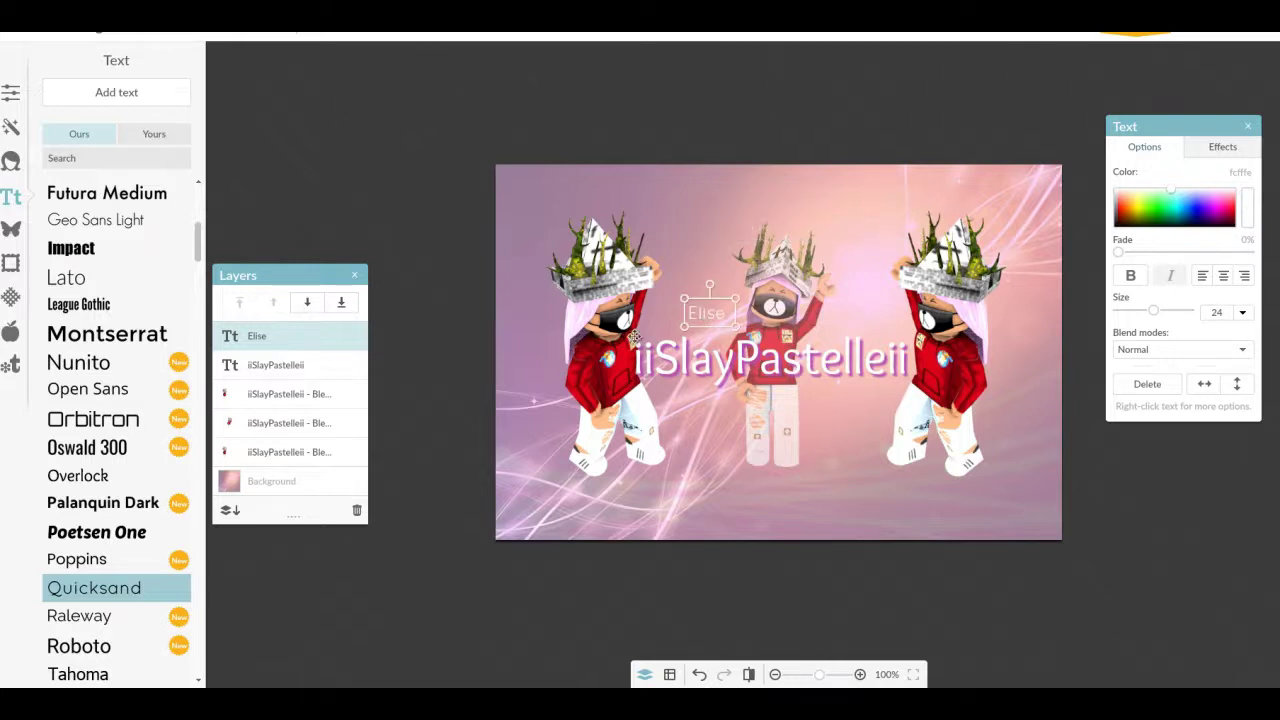
# Add a second Quicksand label reading RBLX and shrink it to a smaller size
pyautogui.click(127, 96)
pyautogui.write('RBLX')
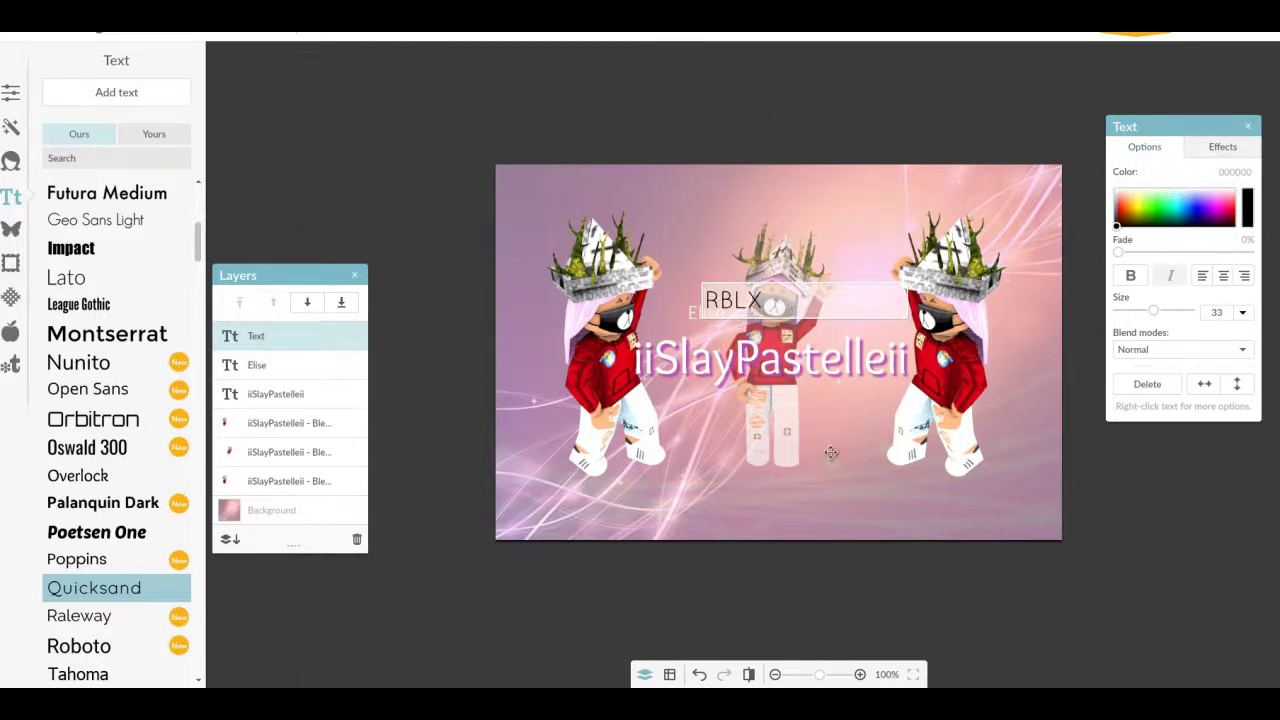
pyautogui.moveTo(783, 290)
pyautogui.mouseDown()
pyautogui.moveTo(844, 320)
pyautogui.moveTo(871, 316)
pyautogui.mouseUp()
pyautogui.click(712, 314)
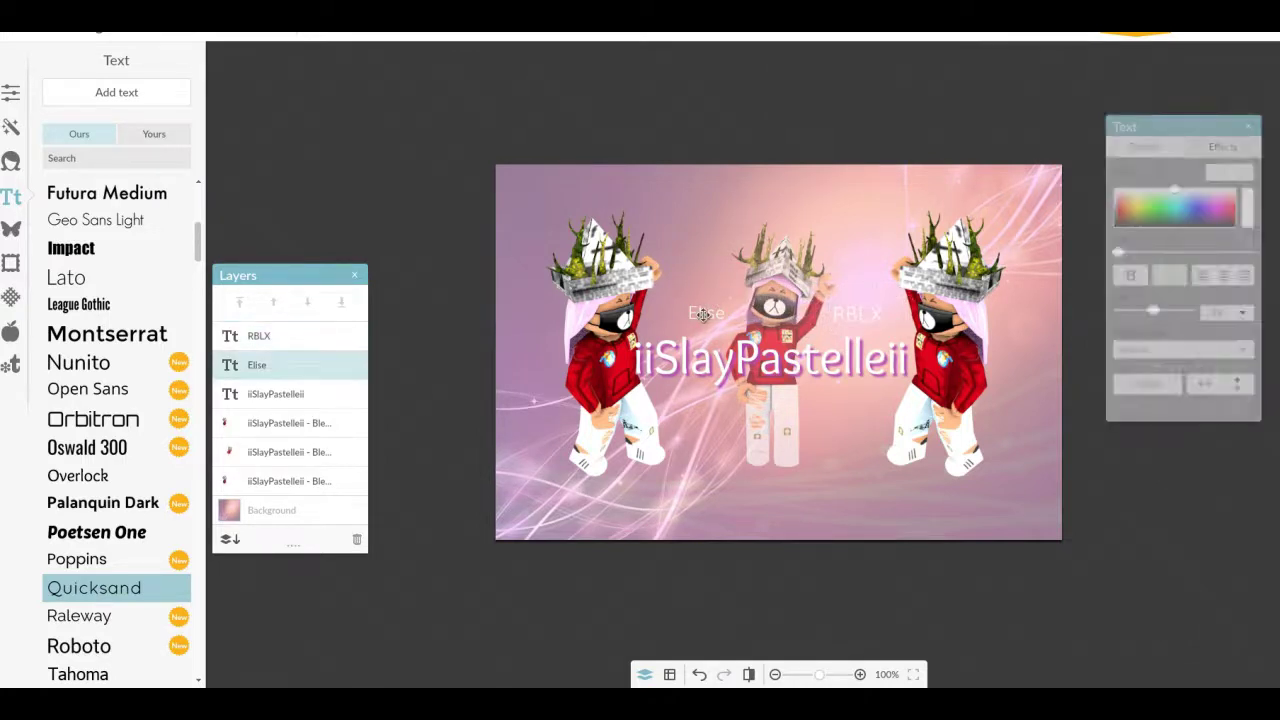
pyautogui.click(443, 357)
pyautogui.click(859, 316)
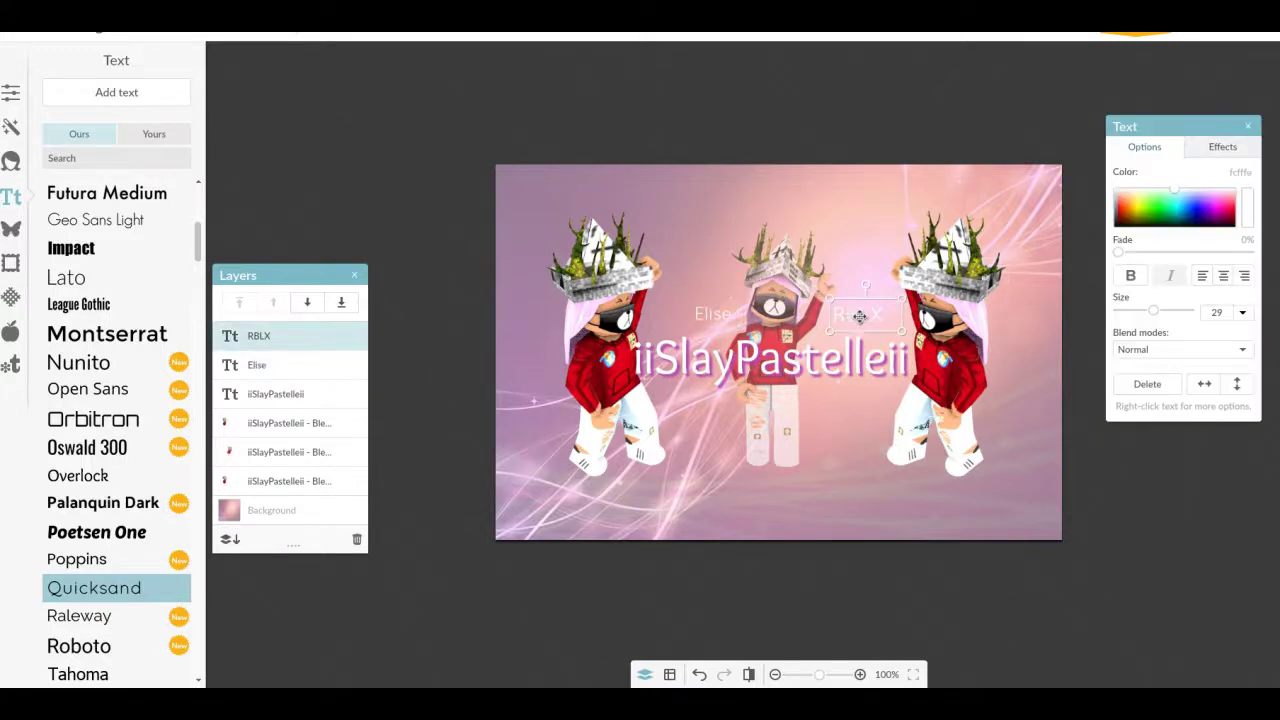